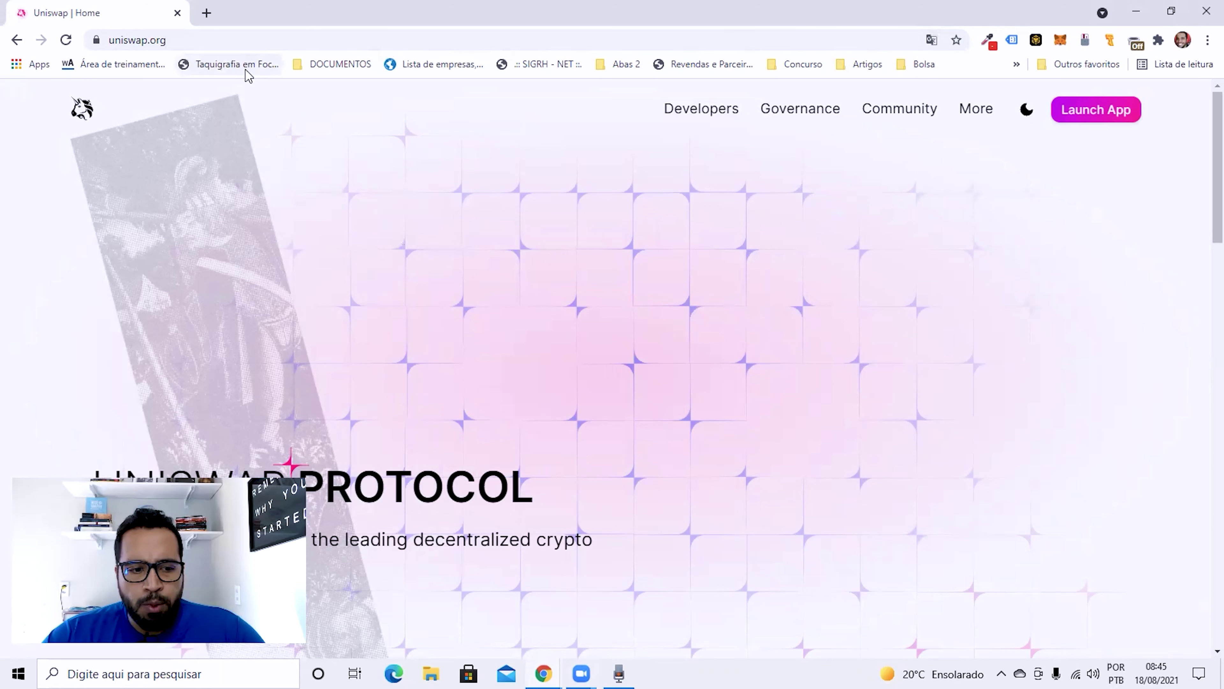
Launch the Uniswap app and search the receiving token list for pxp
{"action": "left_click", "coordinate": [1137, 110]}
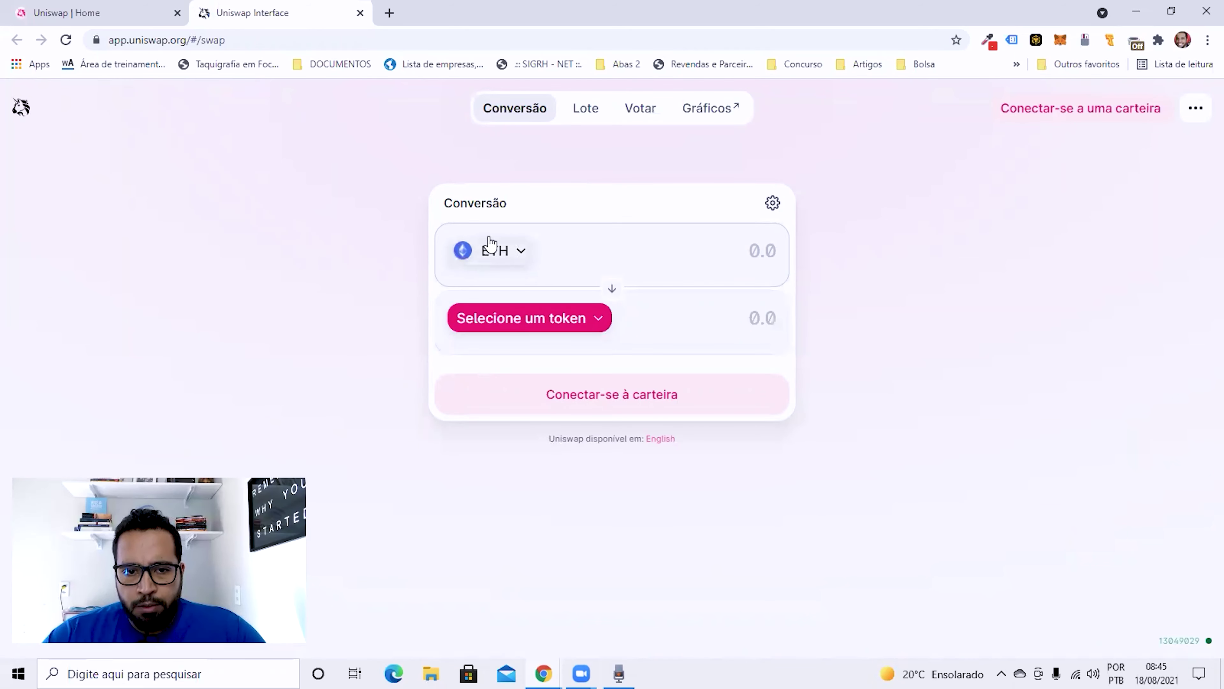
{"action": "left_click", "coordinate": [597, 326]}
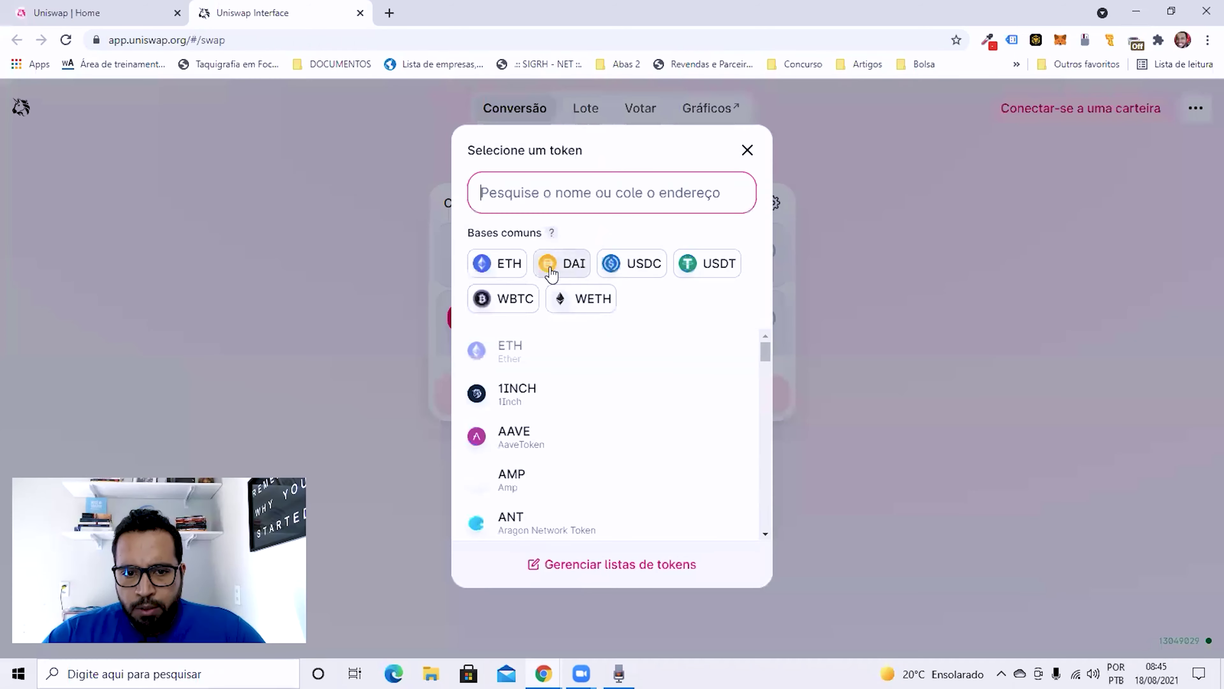
{"action": "type", "text": "pxp"}
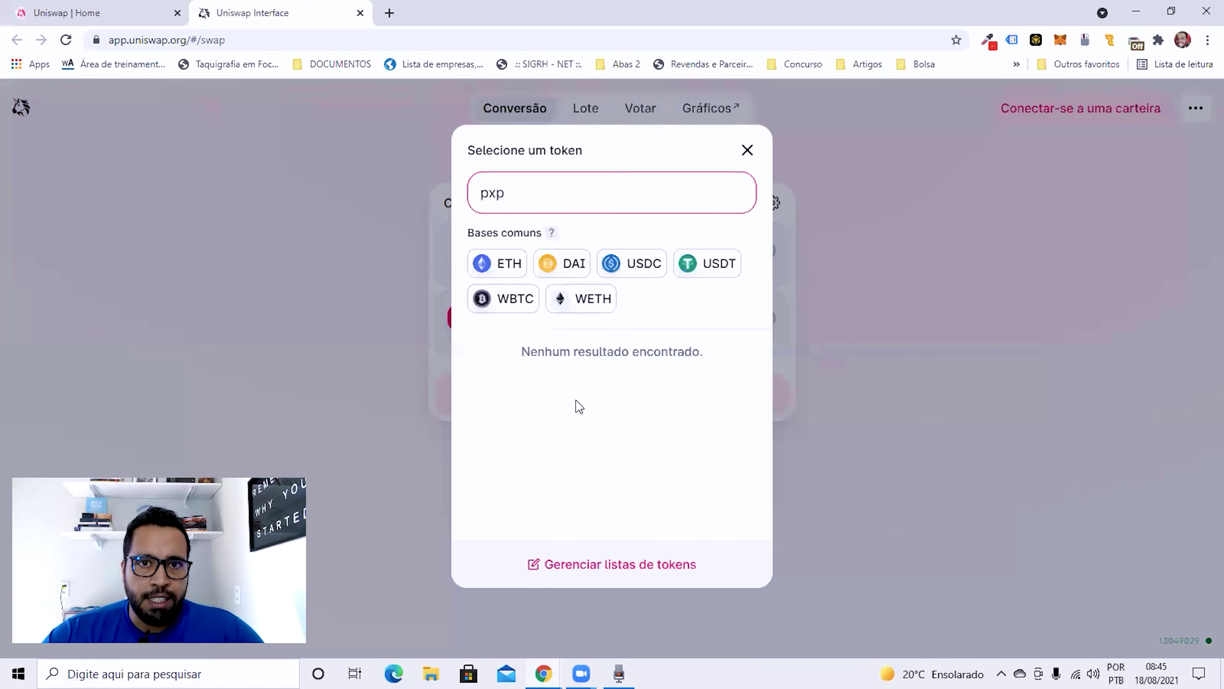
{"action": "left_click", "coordinate": [748, 151]}
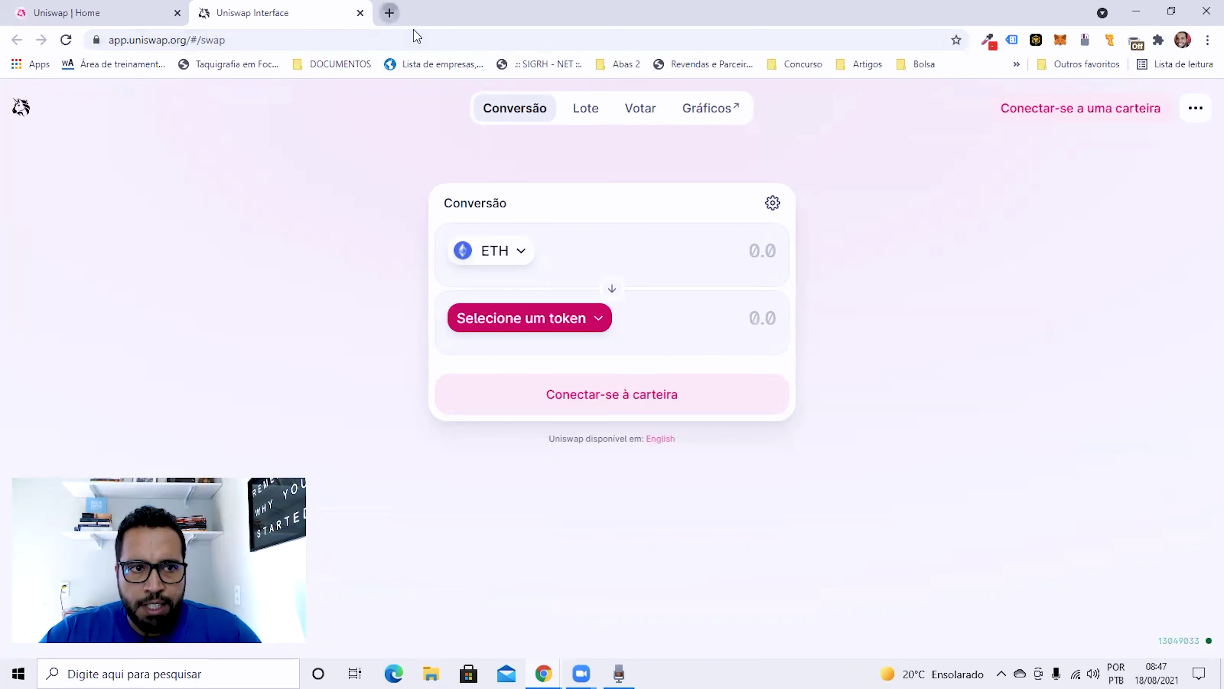
{"action": "key", "text": "ctrl+t"}
{"action": "type", "text": "https://pointpay.io/"}
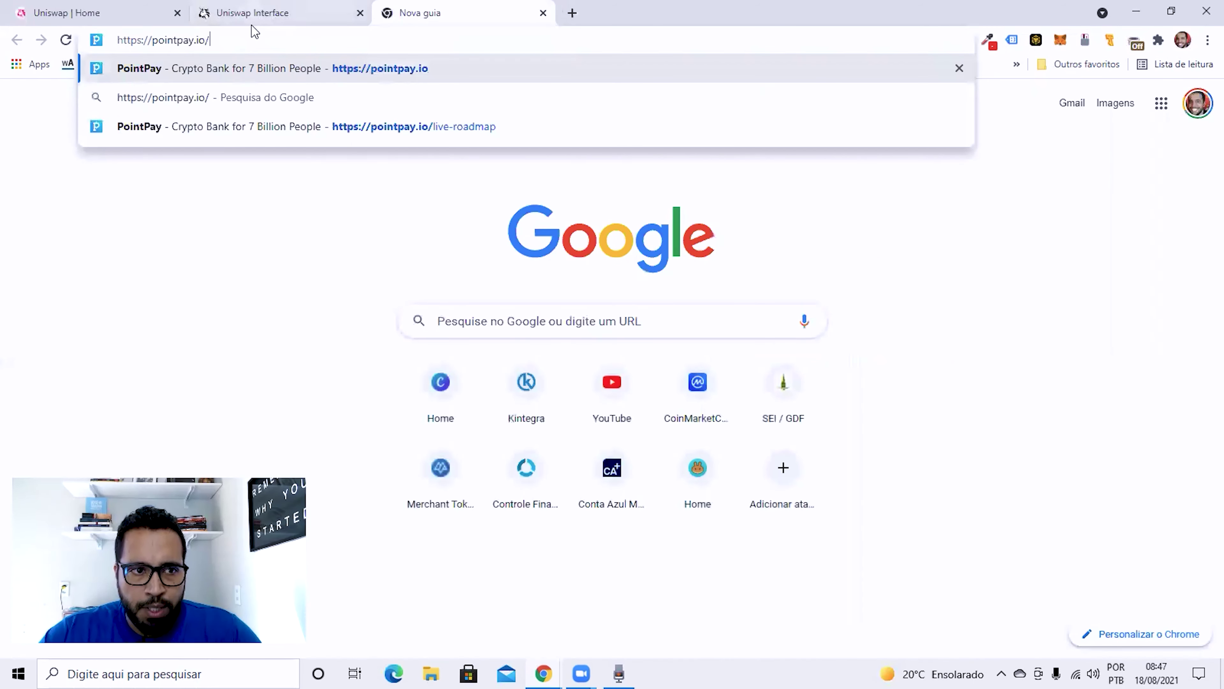
{"action": "key", "text": "Return"}
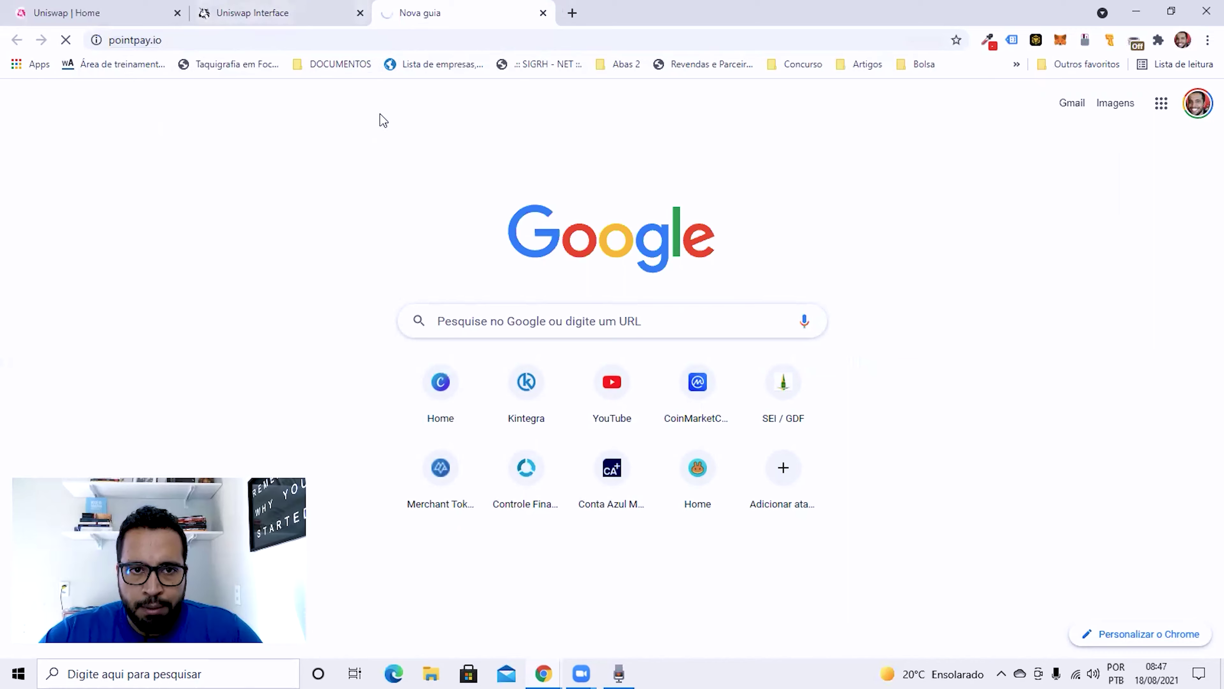
Find the PointPay token overview on the site and open its PXP ticker link
{"action": "scroll", "coordinate": [687, 227], "scroll_direction": "down", "scroll_amount": 15}
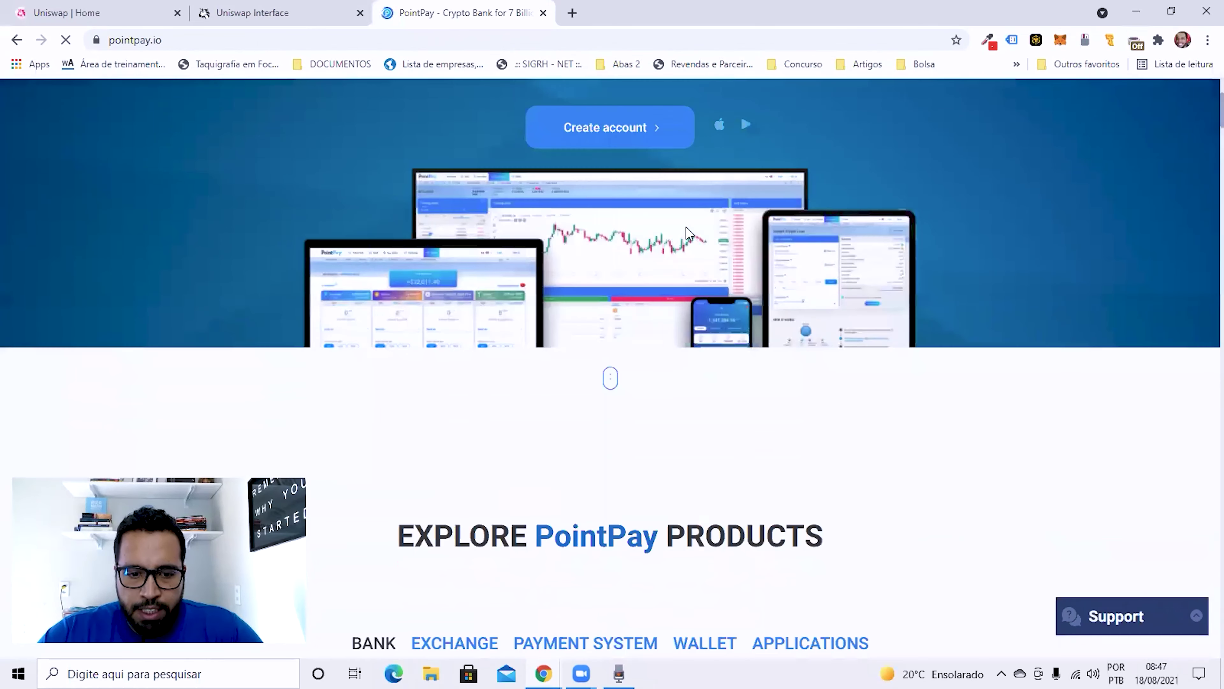
{"action": "scroll", "coordinate": [688, 227], "scroll_direction": "down", "scroll_amount": 10}
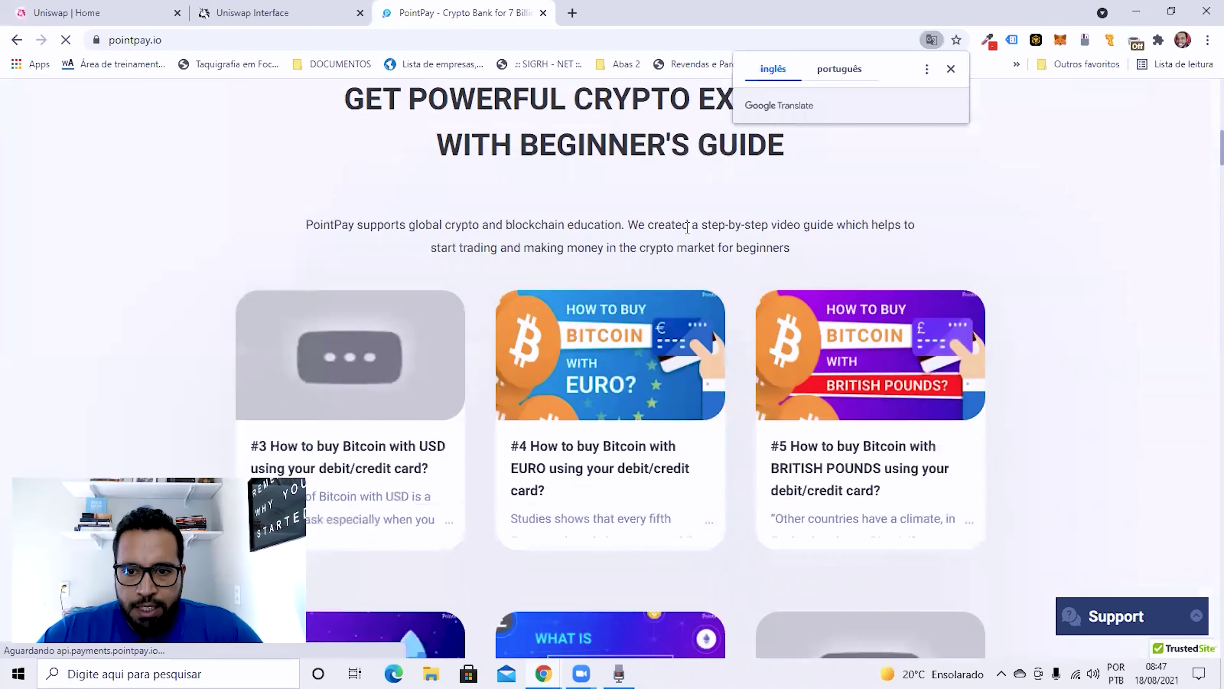
{"action": "scroll", "coordinate": [687, 235], "scroll_direction": "down", "scroll_amount": 15}
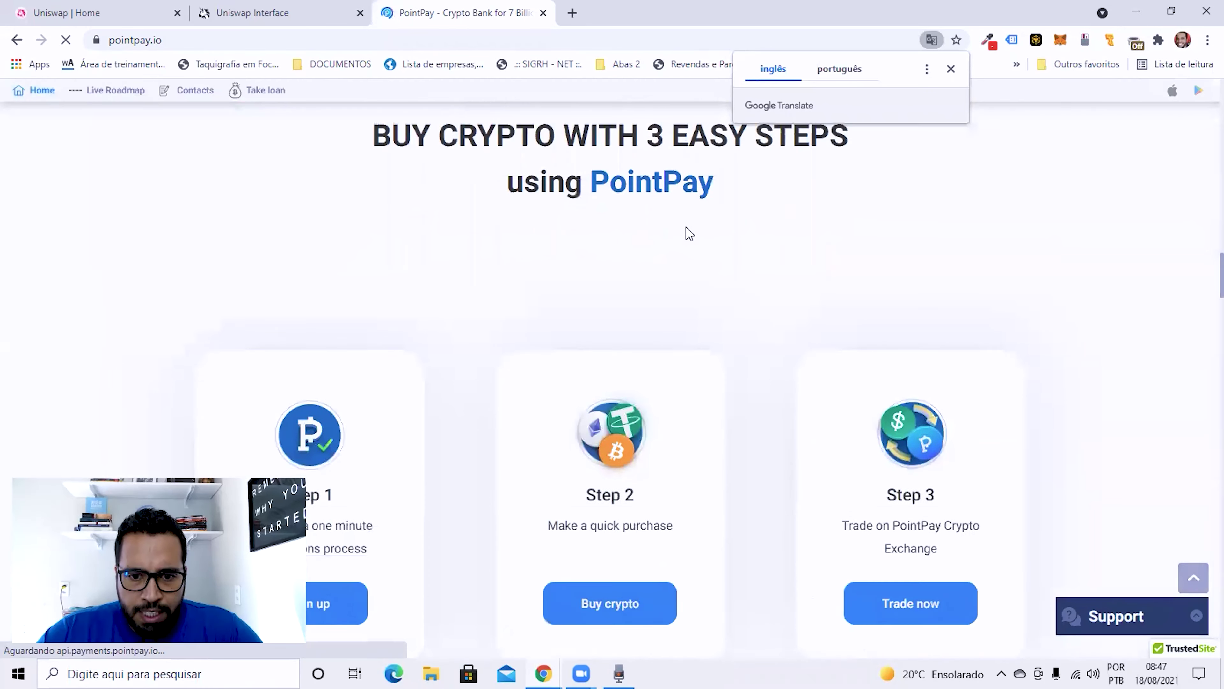
{"action": "scroll", "coordinate": [688, 233], "scroll_direction": "down", "scroll_amount": 10}
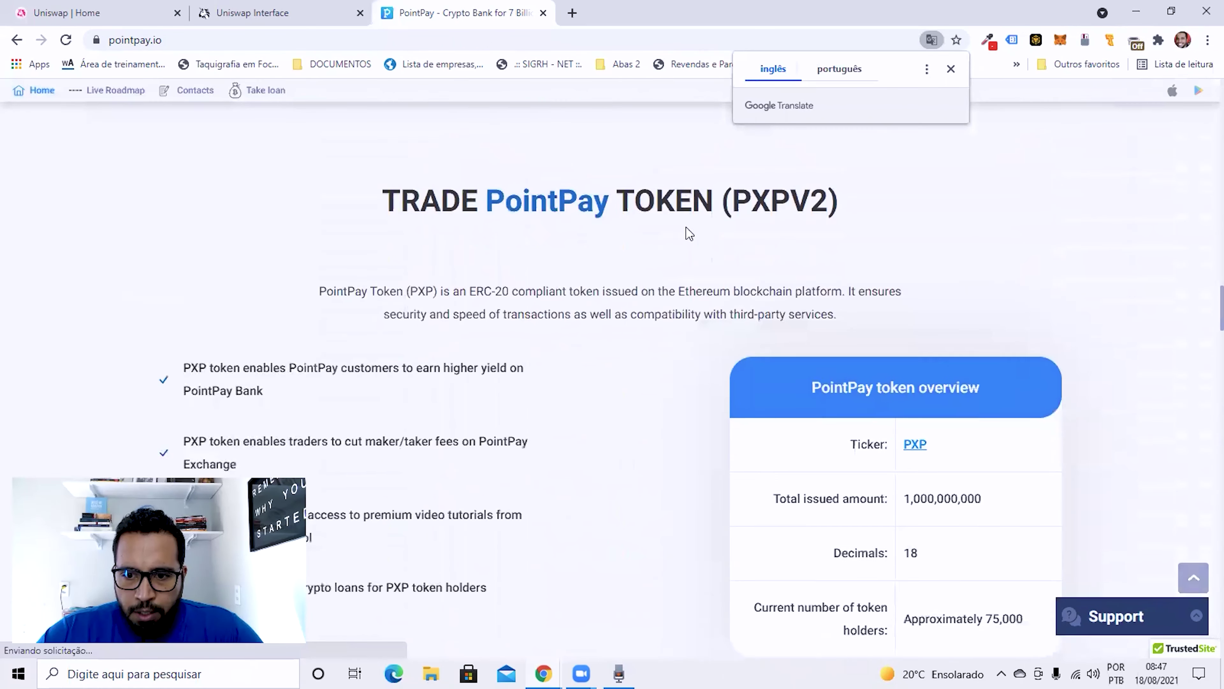
{"action": "double_click", "coordinate": [859, 251]}
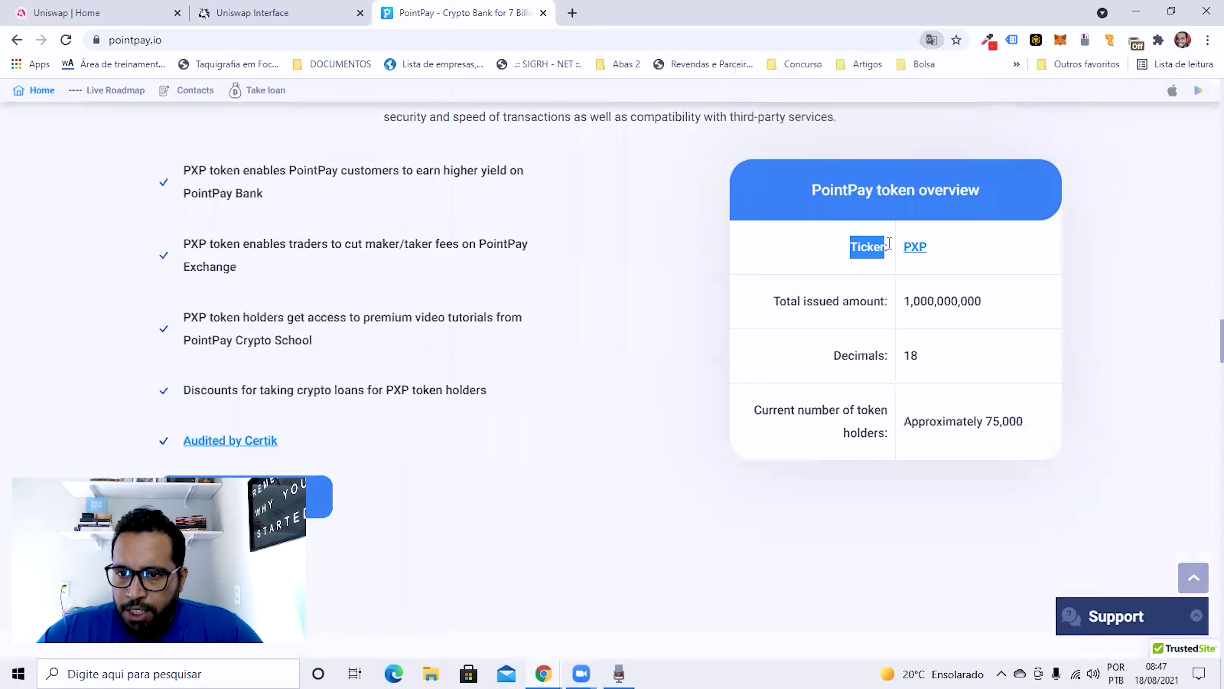
{"action": "left_click", "coordinate": [914, 248]}
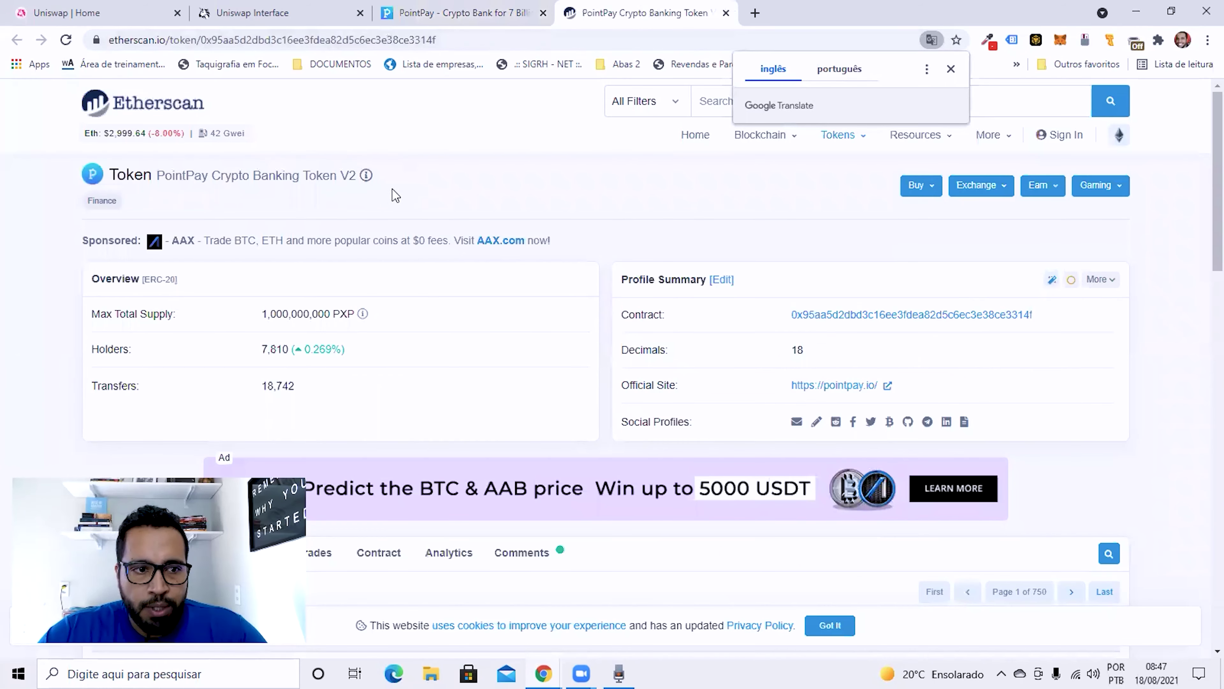
Check the token name on Etherscan and copy the PointPay Crypto Banking Token V2 contract address
{"action": "left_click_drag", "start_coordinate": [165, 176], "coordinate": [355, 179]}
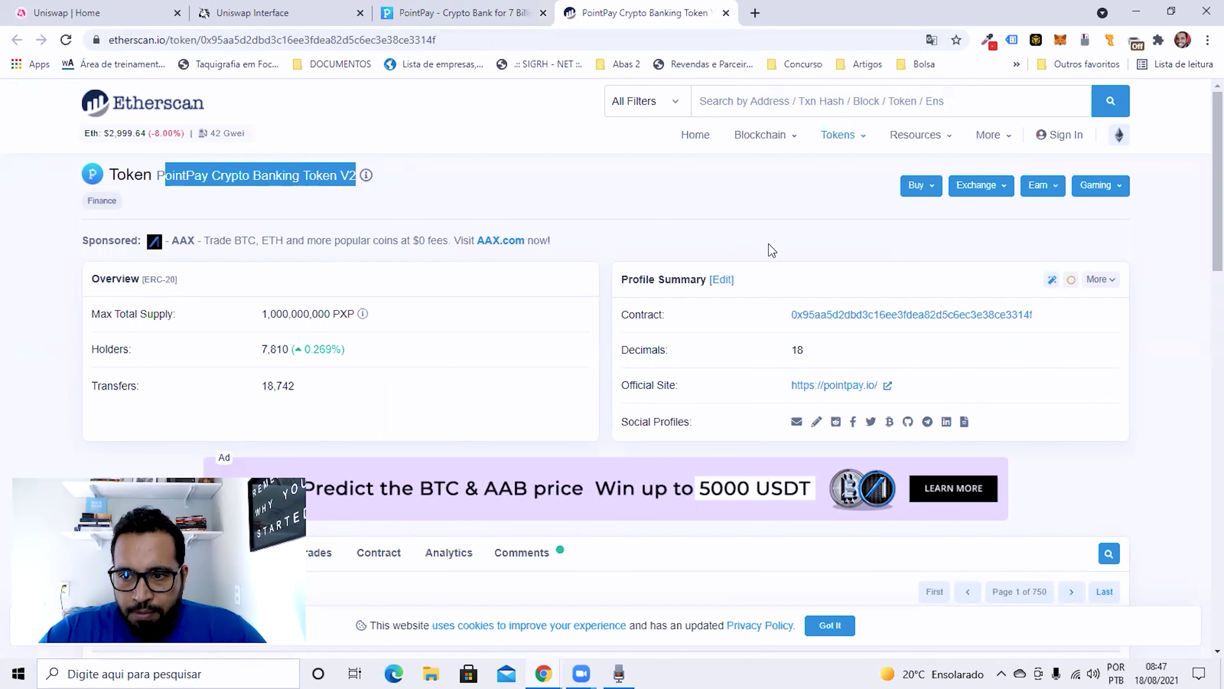
{"action": "left_click_drag", "start_coordinate": [627, 314], "coordinate": [659, 314]}
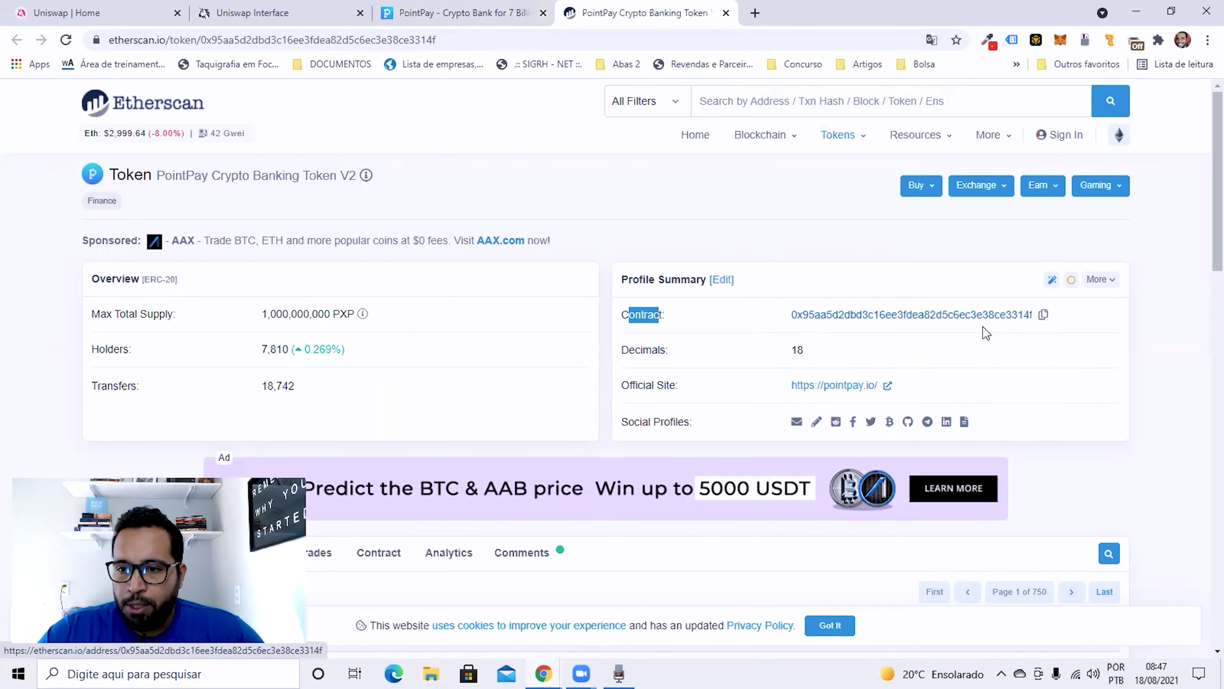
{"action": "left_click", "coordinate": [1044, 316]}
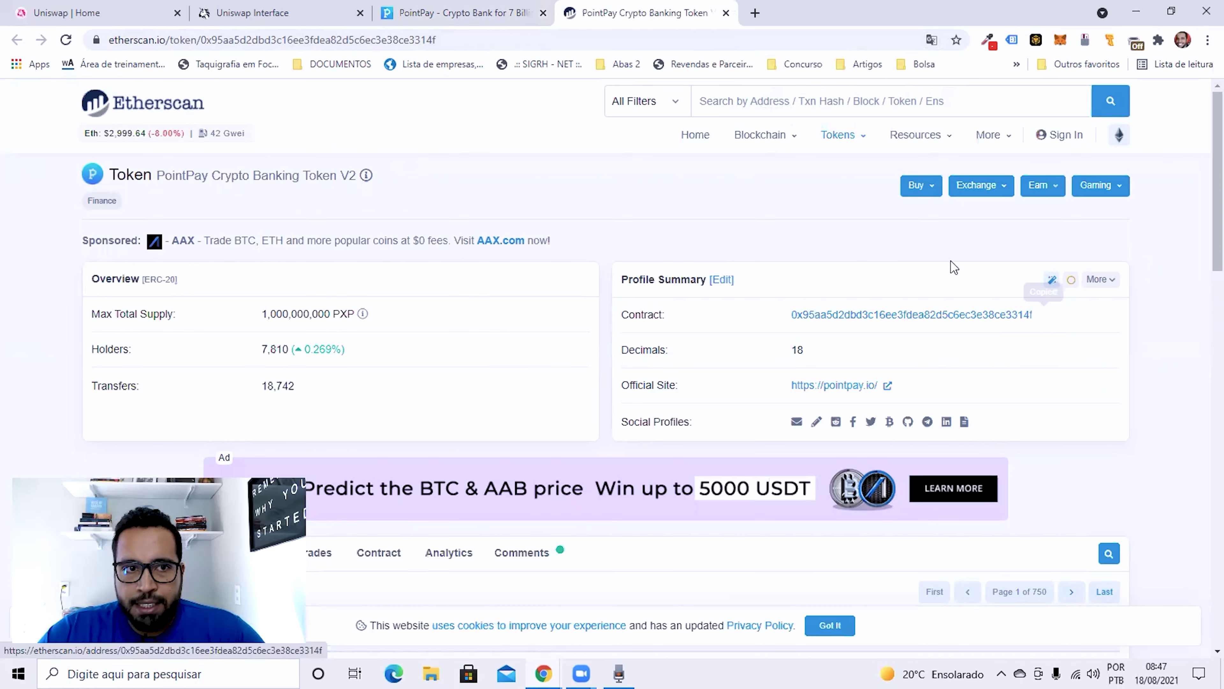
Back in the Uniswap app, look up the receiving token by the copied contract address and import PXP
{"action": "left_click", "coordinate": [270, 14]}
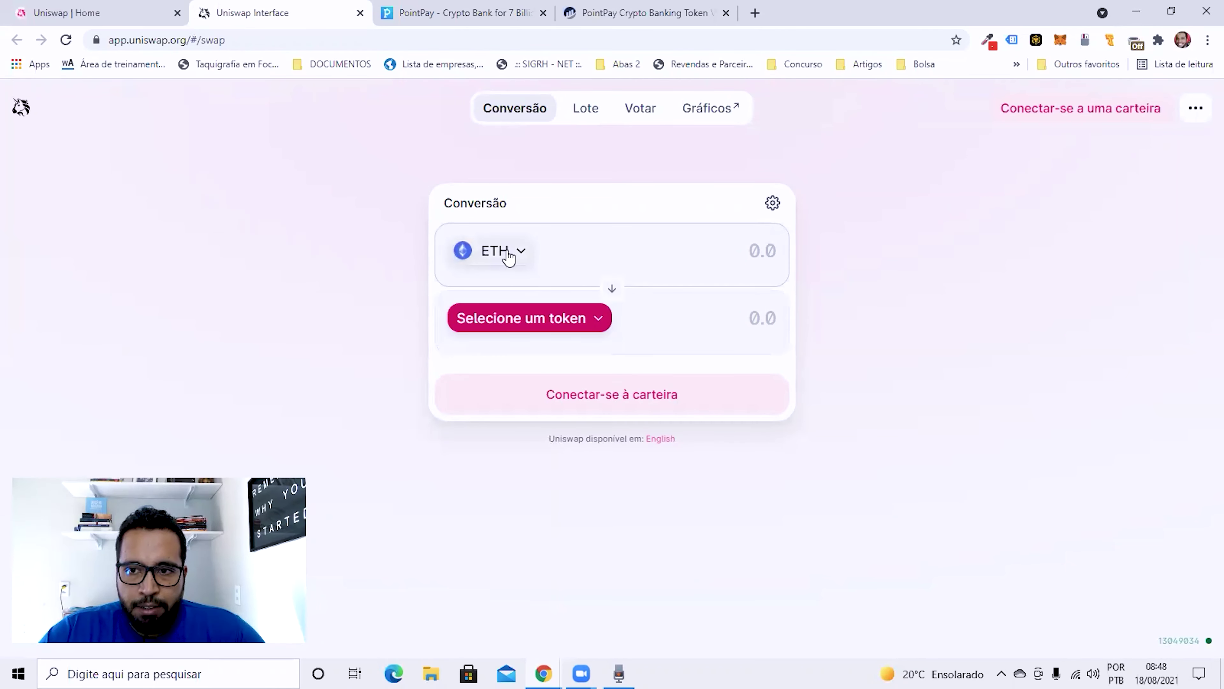
{"action": "left_click", "coordinate": [596, 318]}
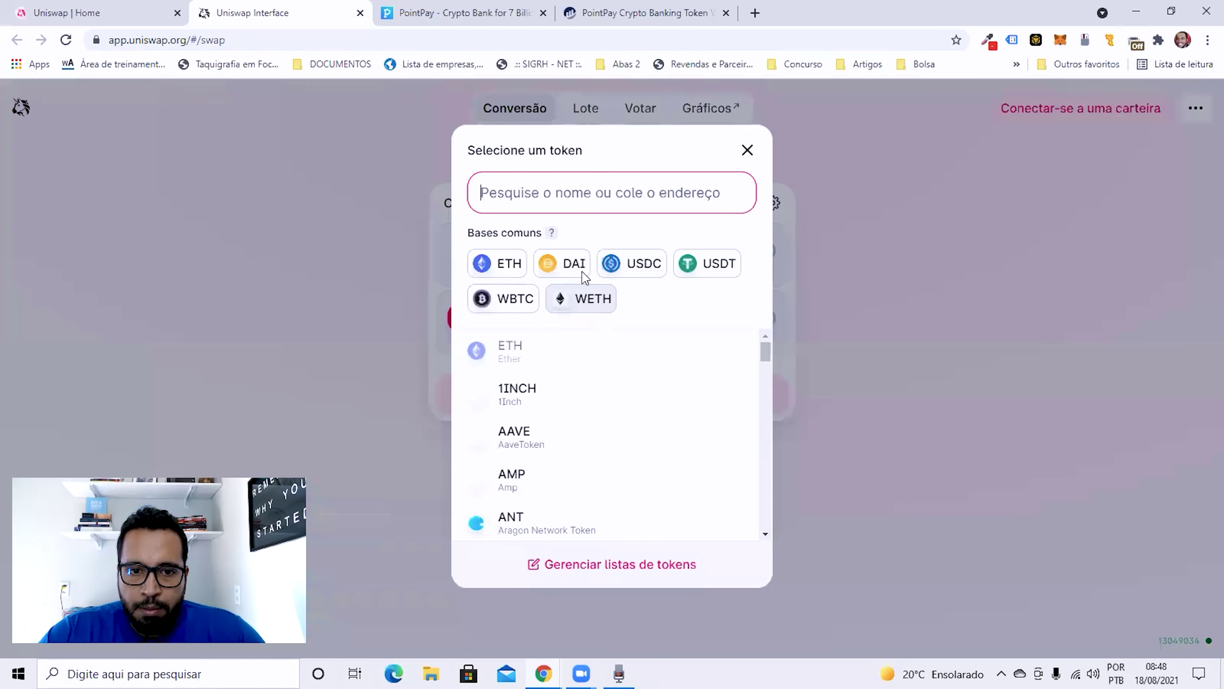
{"action": "key", "text": "ctrl+v"}
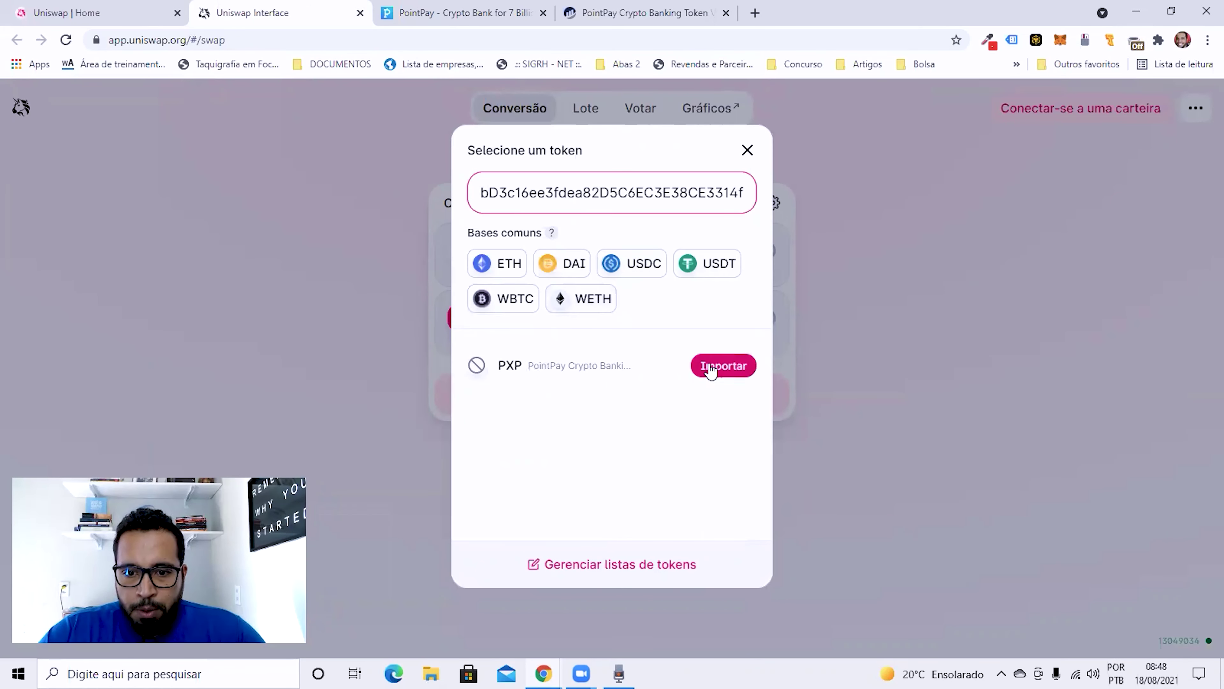
{"action": "left_click", "coordinate": [732, 370]}
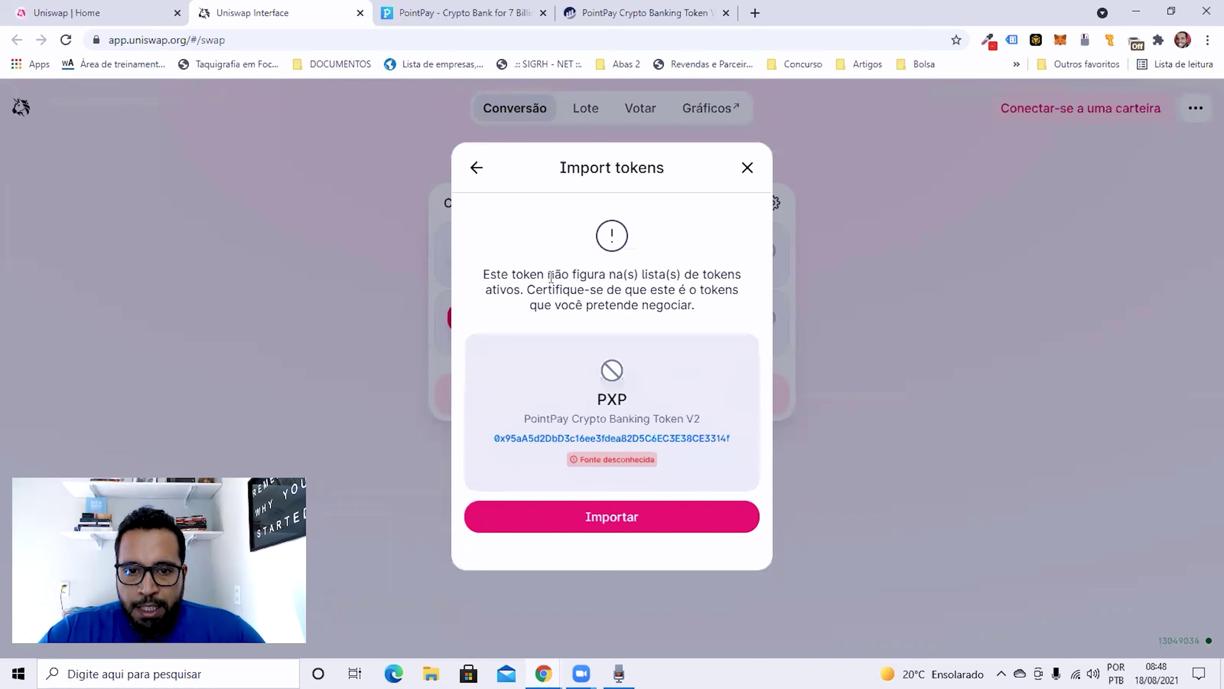
{"action": "left_click_drag", "start_coordinate": [498, 276], "coordinate": [717, 319]}
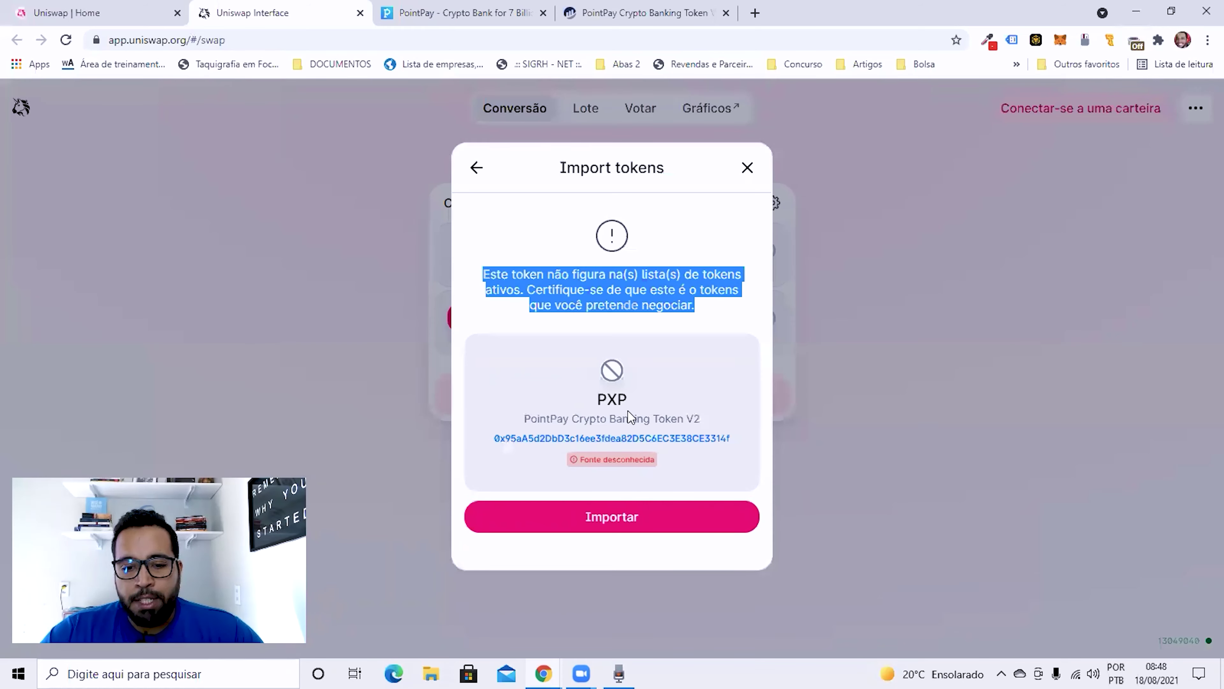
{"action": "left_click", "coordinate": [634, 521]}
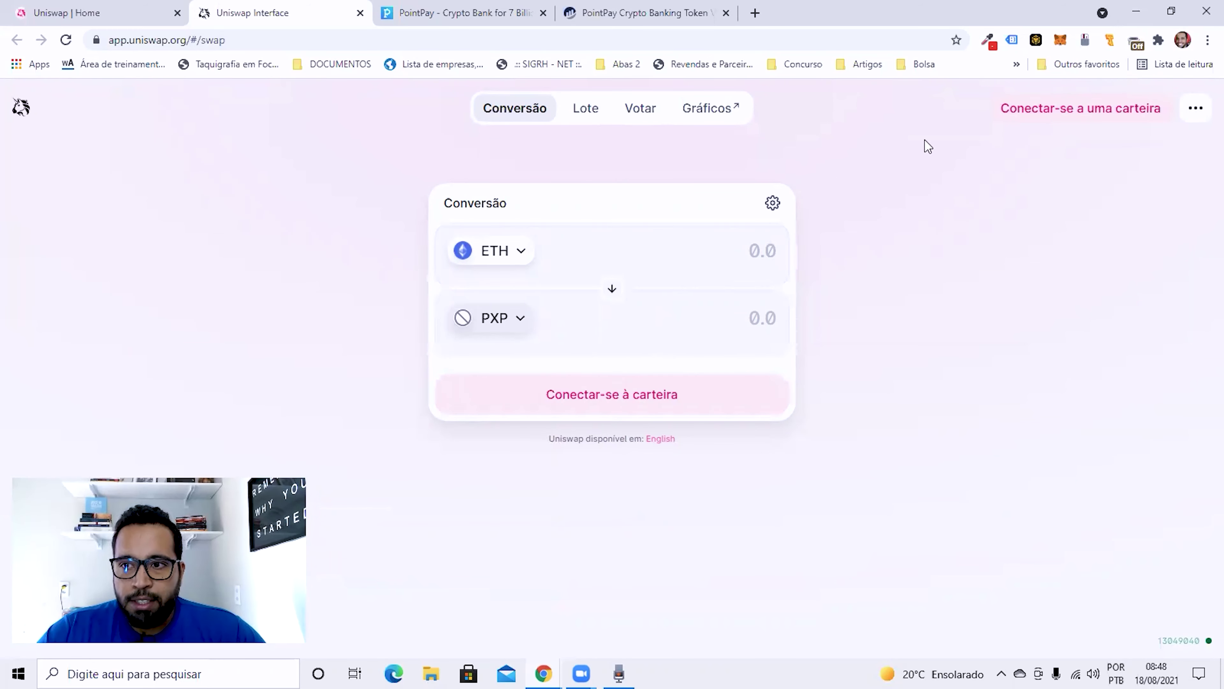
Connect a wallet to the Uniswap app through WalletConnect
{"action": "left_click", "coordinate": [1096, 104]}
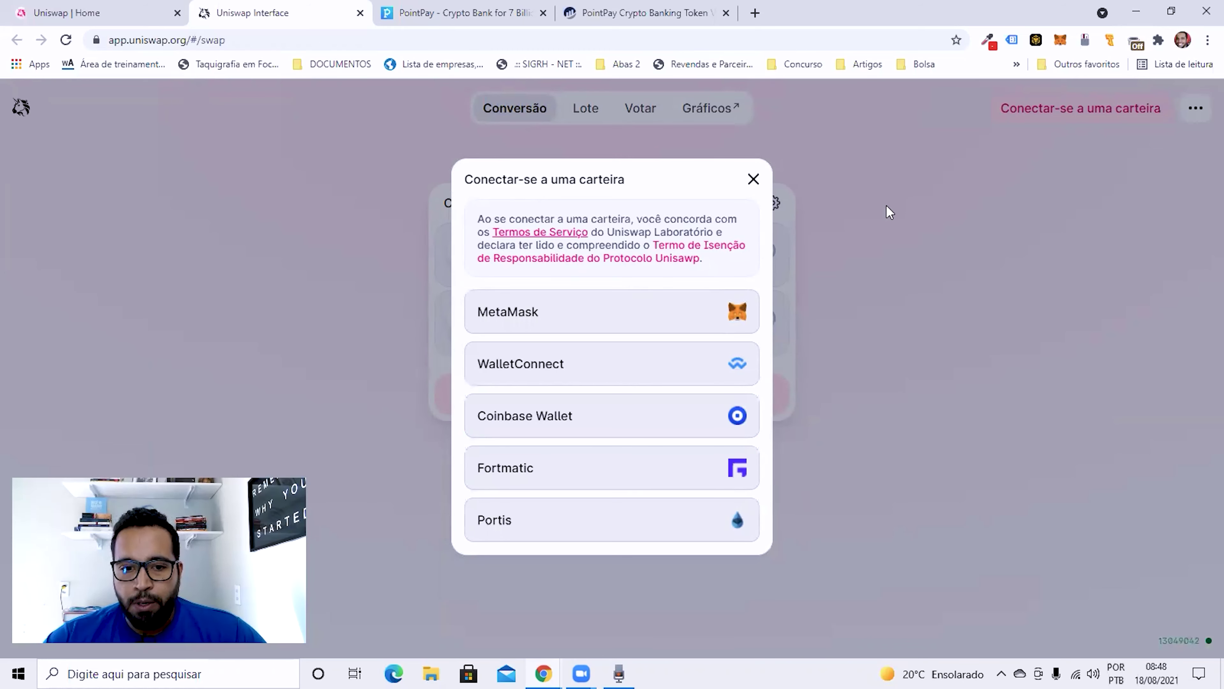
{"action": "left_click", "coordinate": [602, 360]}
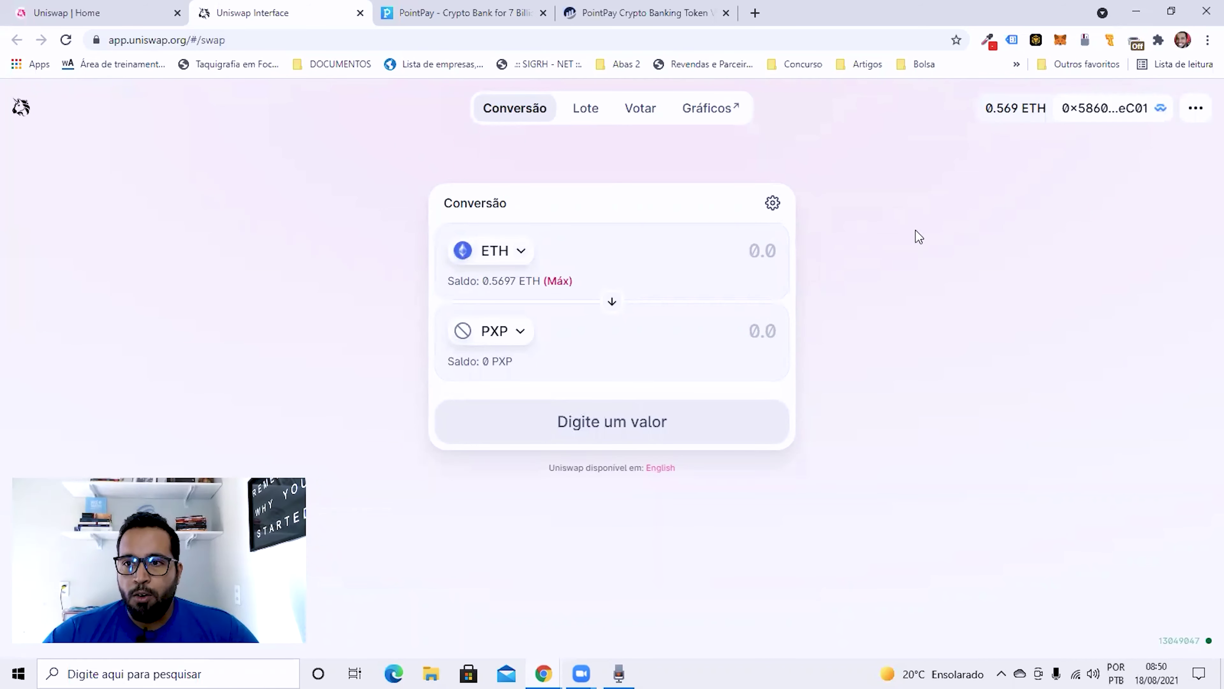
Browse the wallet's token list and choose O3 as the token to convert into PXP
{"action": "left_click", "coordinate": [521, 250]}
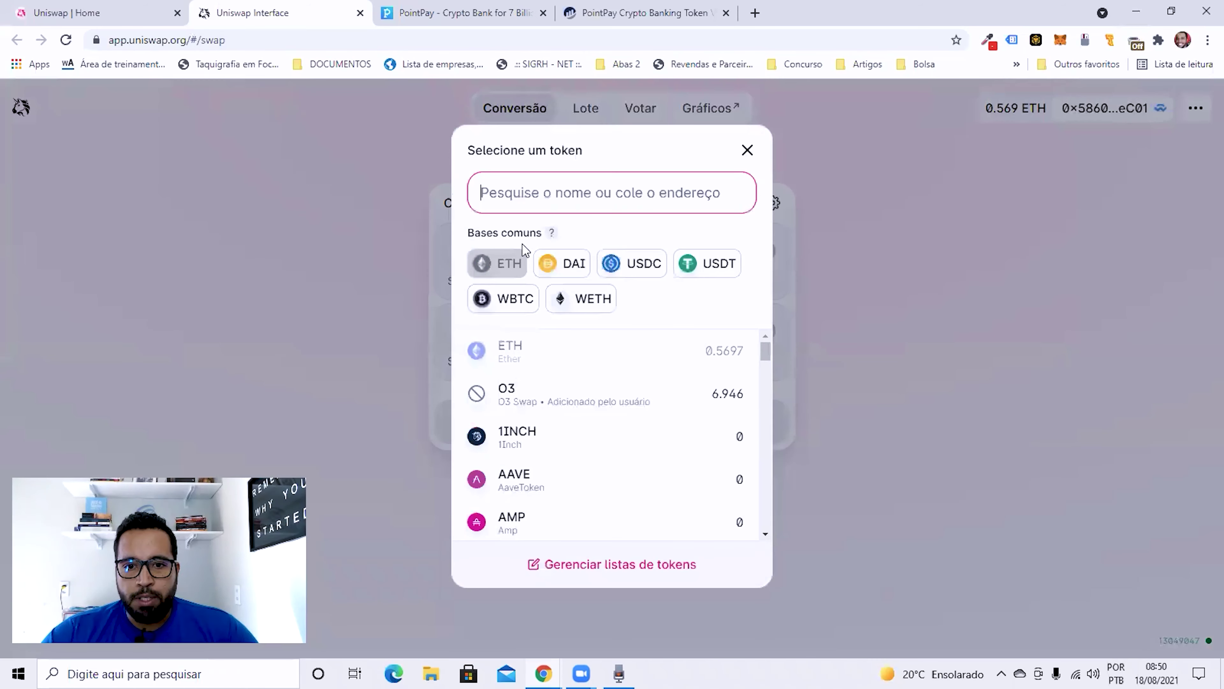
{"action": "scroll", "coordinate": [632, 471], "scroll_direction": "down", "scroll_amount": 3}
{"action": "scroll", "coordinate": [631, 467], "scroll_direction": "up", "scroll_amount": 4}
{"action": "scroll", "coordinate": [631, 468], "scroll_direction": "down", "scroll_amount": 2}
{"action": "scroll", "coordinate": [625, 434], "scroll_direction": "up", "scroll_amount": 2}
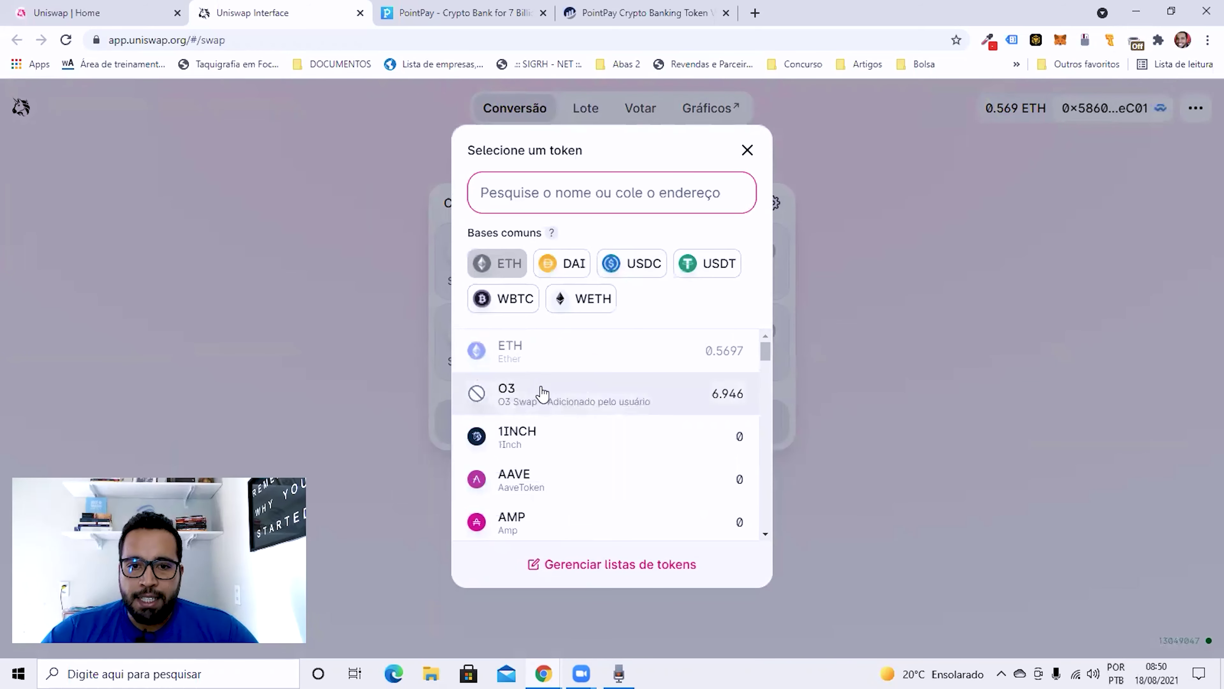
{"action": "scroll", "coordinate": [537, 394], "scroll_direction": "down", "scroll_amount": 2}
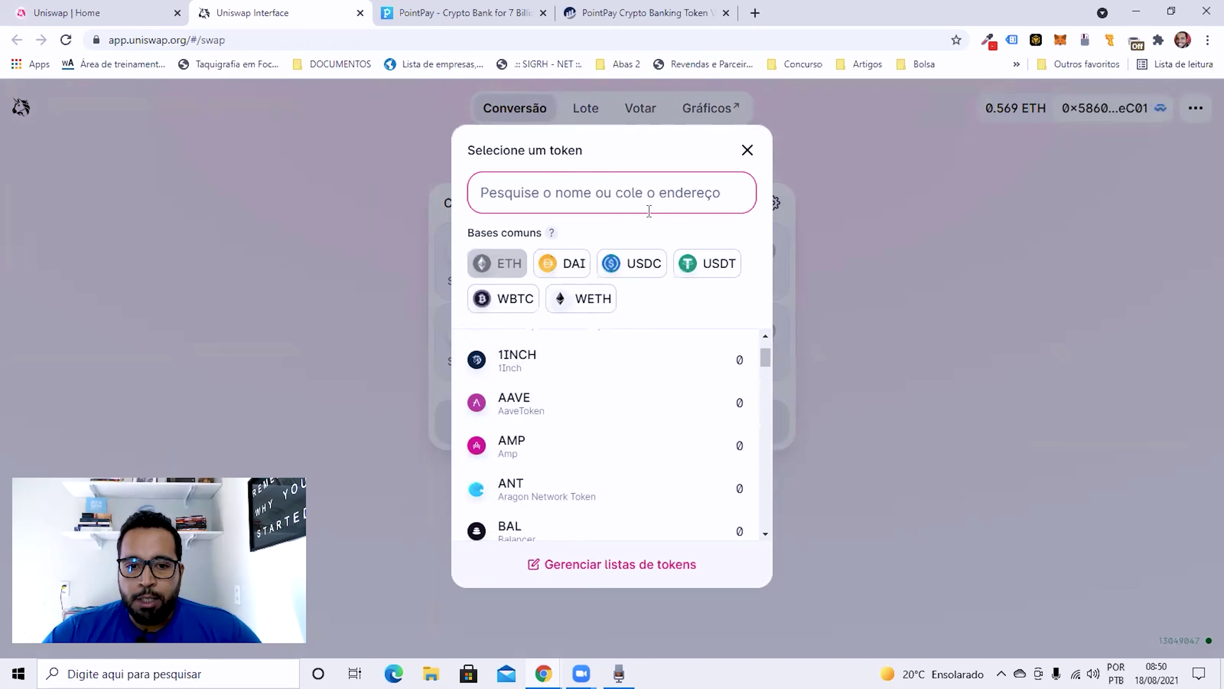
{"action": "scroll", "coordinate": [642, 426], "scroll_direction": "down", "scroll_amount": 3}
{"action": "scroll", "coordinate": [645, 428], "scroll_direction": "up", "scroll_amount": 5}
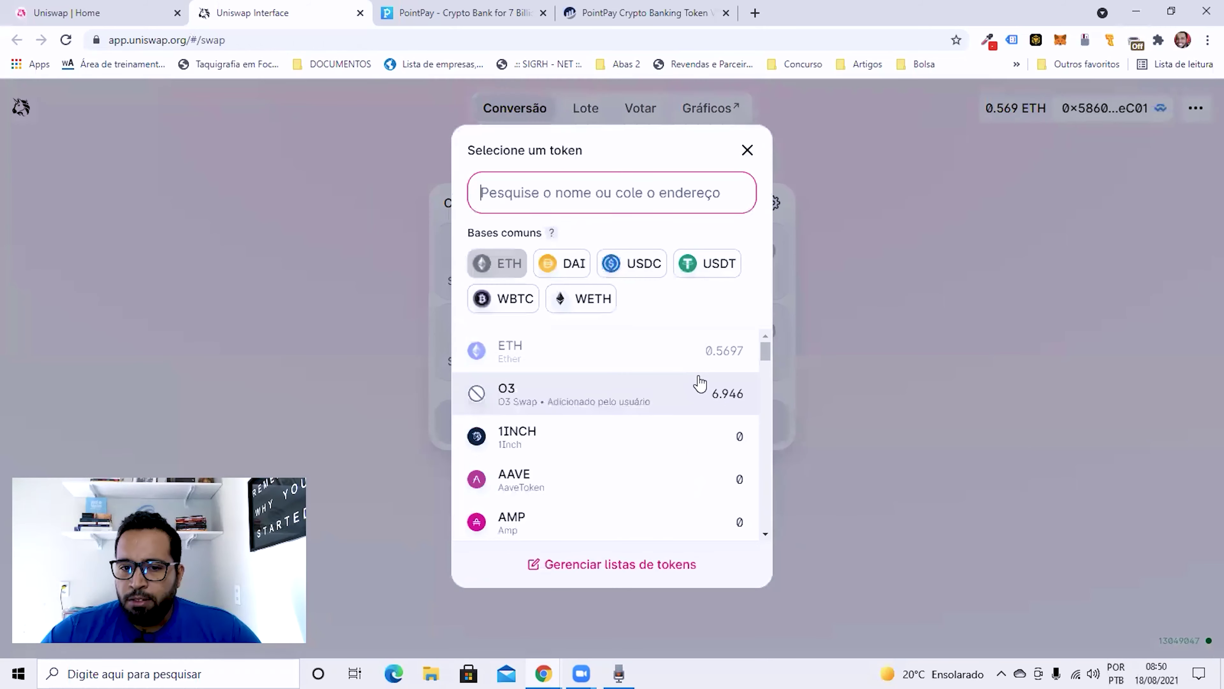
{"action": "left_click", "coordinate": [567, 407]}
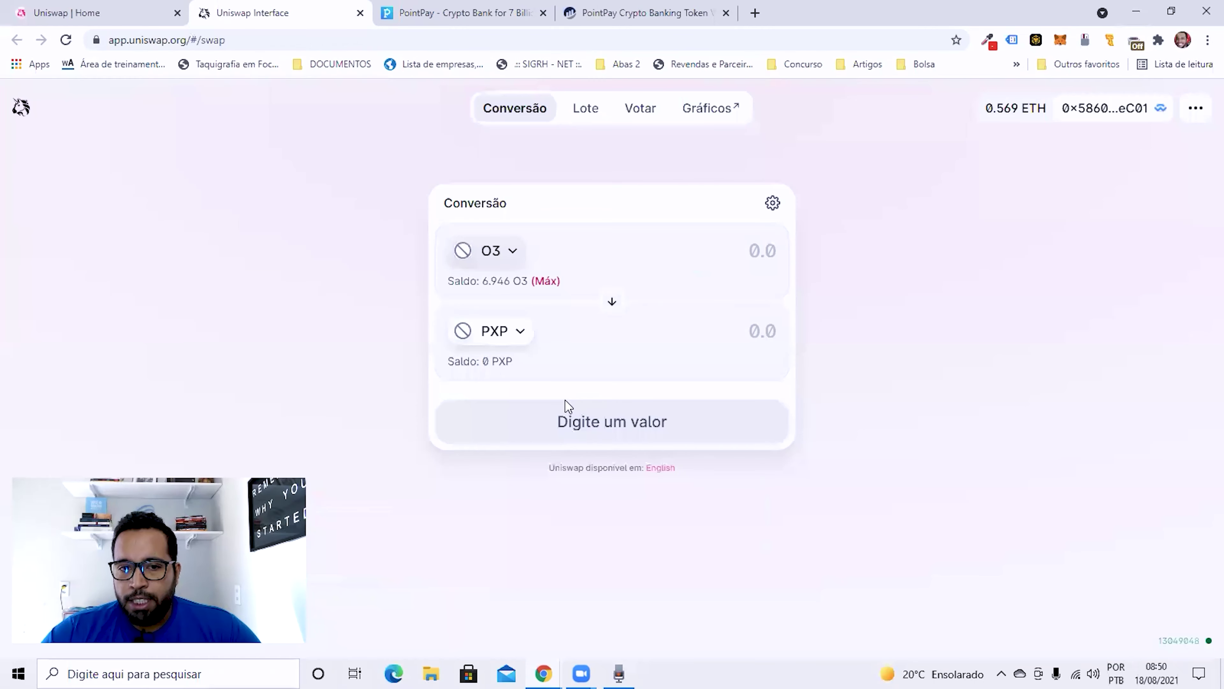
Set the O3 amount to the maximum balance and switch the trade to Uniswap V2
{"action": "left_click", "coordinate": [545, 281]}
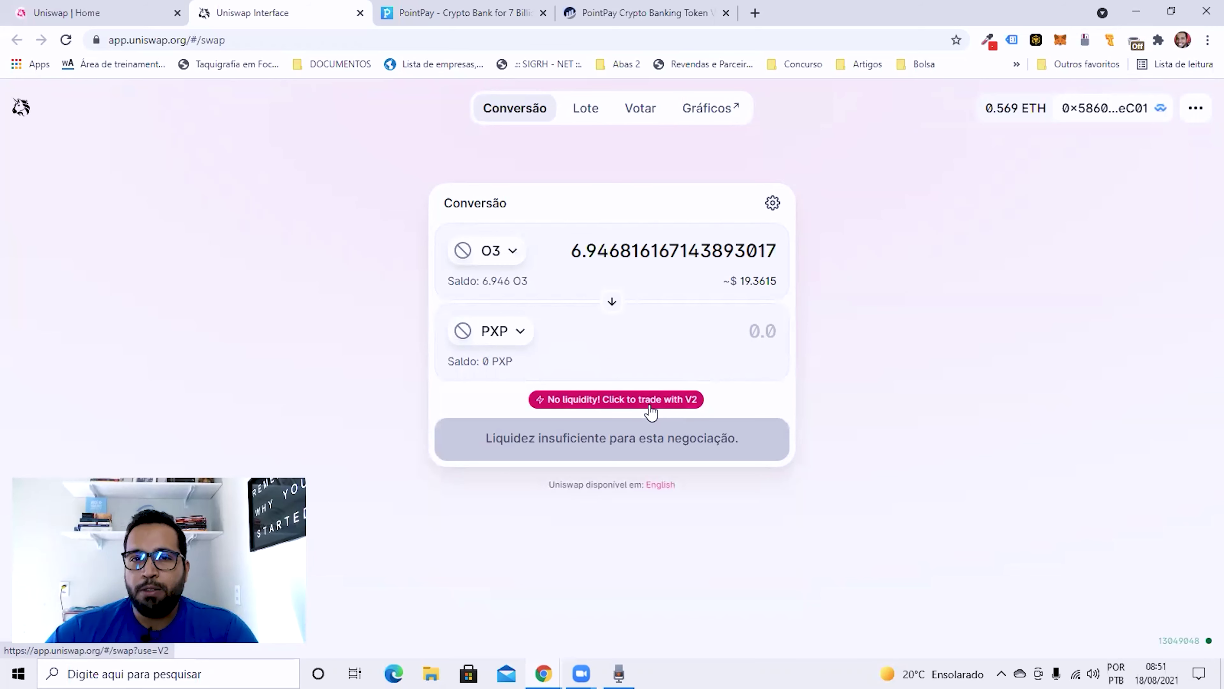
{"action": "left_click", "coordinate": [621, 401]}
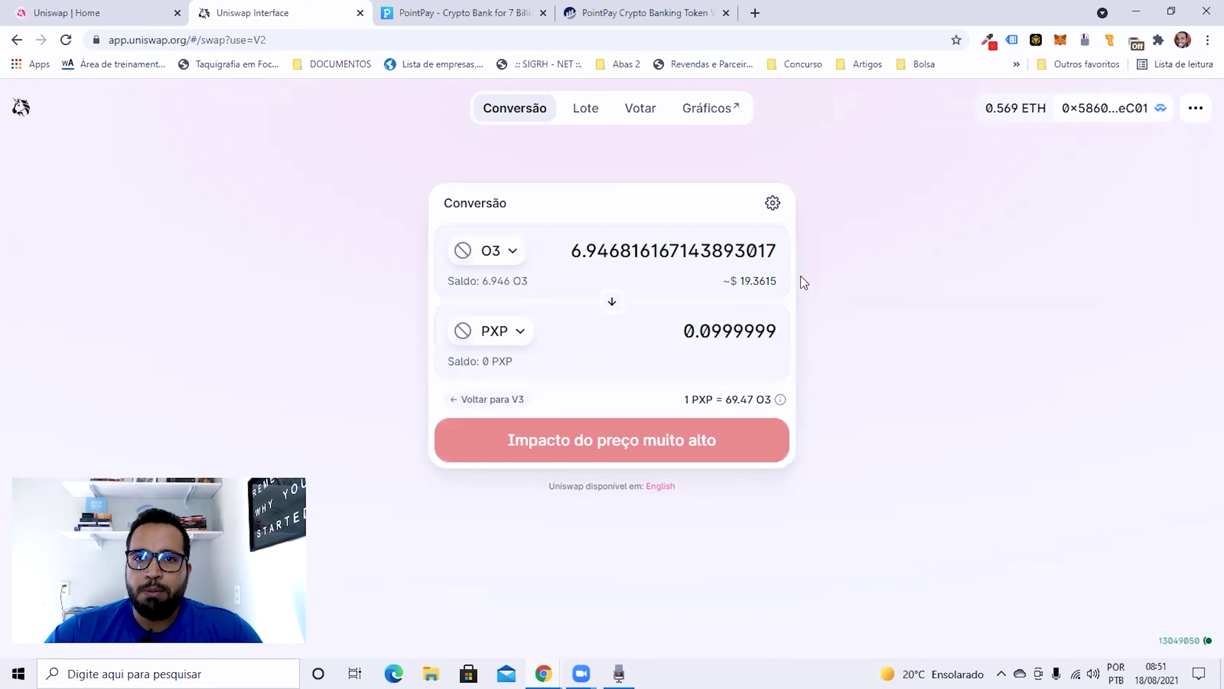
Change the token being paid to USDT and select its amount value
{"action": "left_click", "coordinate": [511, 251]}
{"action": "left_click", "coordinate": [724, 272]}
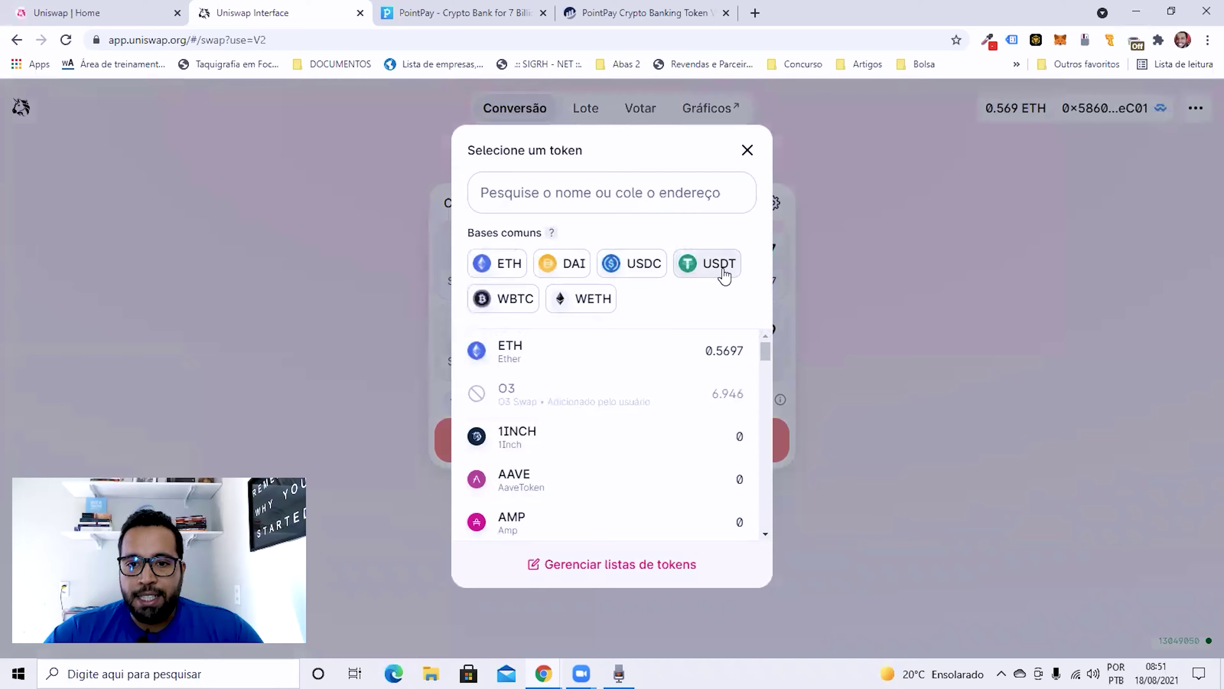
{"action": "double_click", "coordinate": [715, 245]}
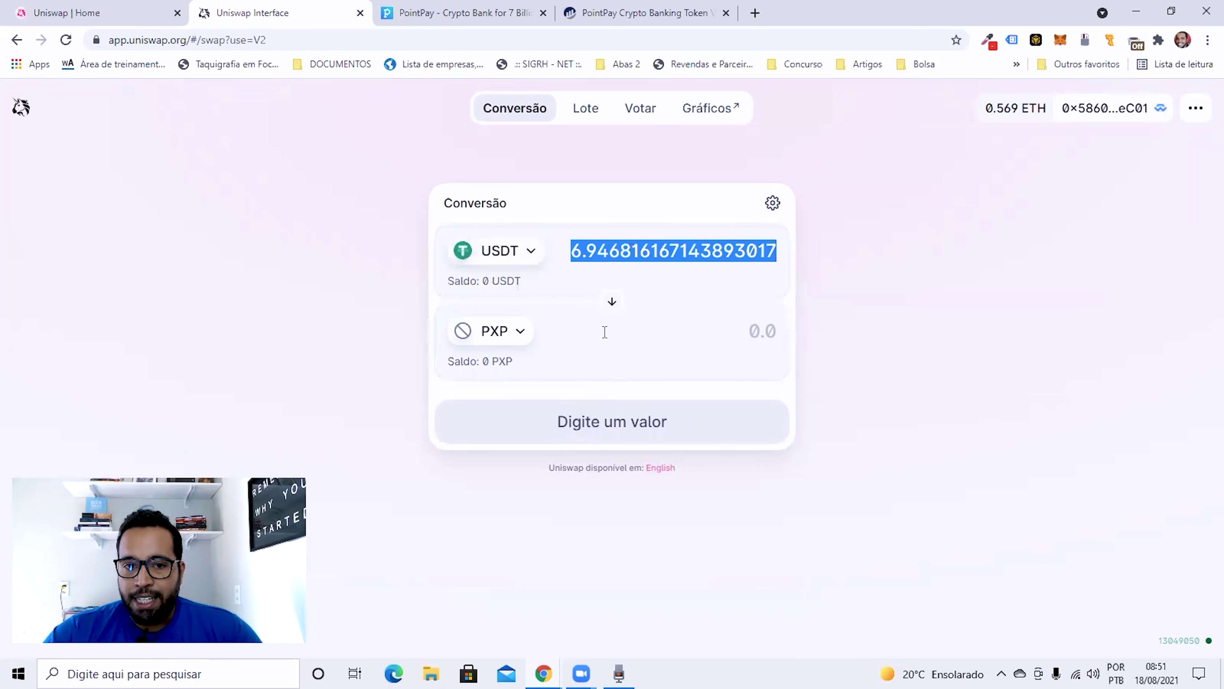
Reverse the pair to convert PXP into USDT and set the PXP amount to 1
{"action": "left_click", "coordinate": [616, 300]}
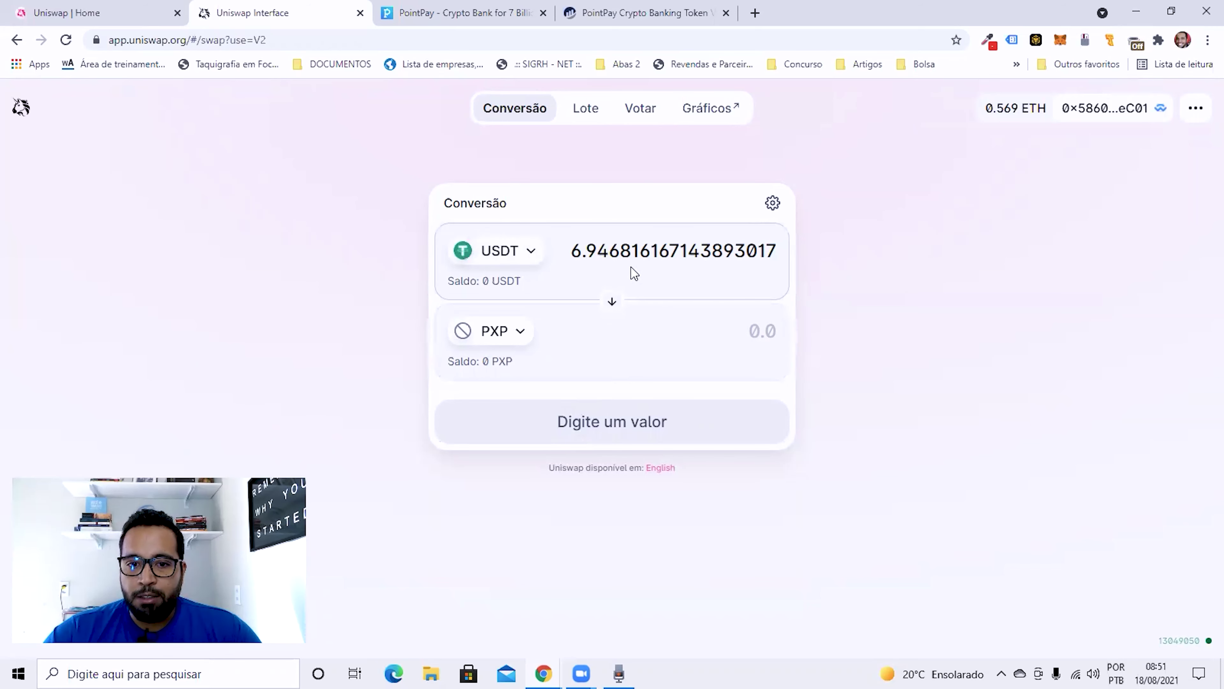
{"action": "left_click", "coordinate": [607, 307]}
{"action": "left_click", "coordinate": [709, 256]}
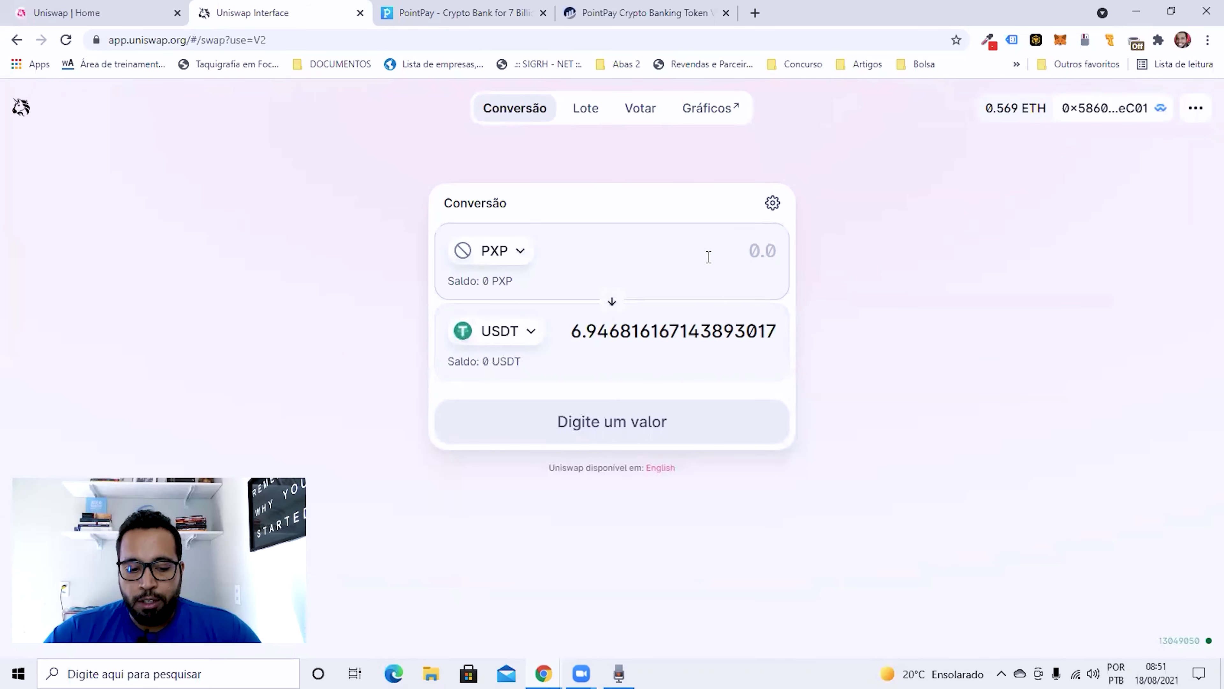
{"action": "type", "text": "1"}
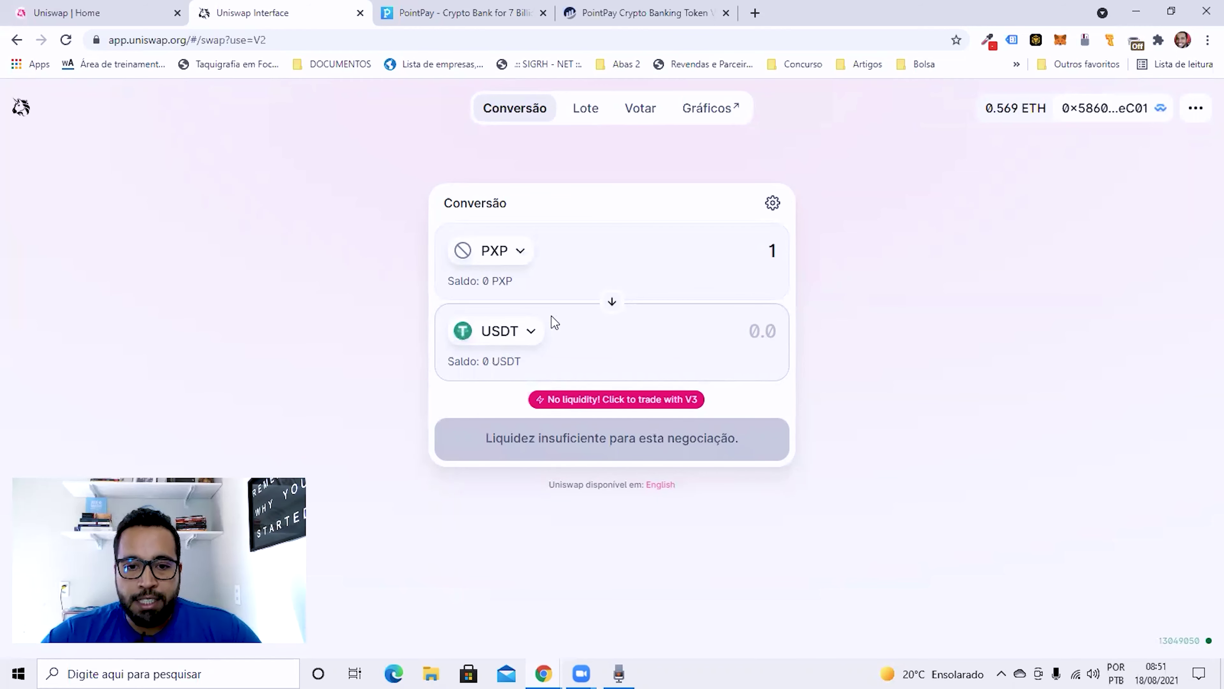
Switch the PXP to USDT trade to Uniswap V3 and change the token being received to O3
{"action": "left_click", "coordinate": [586, 406]}
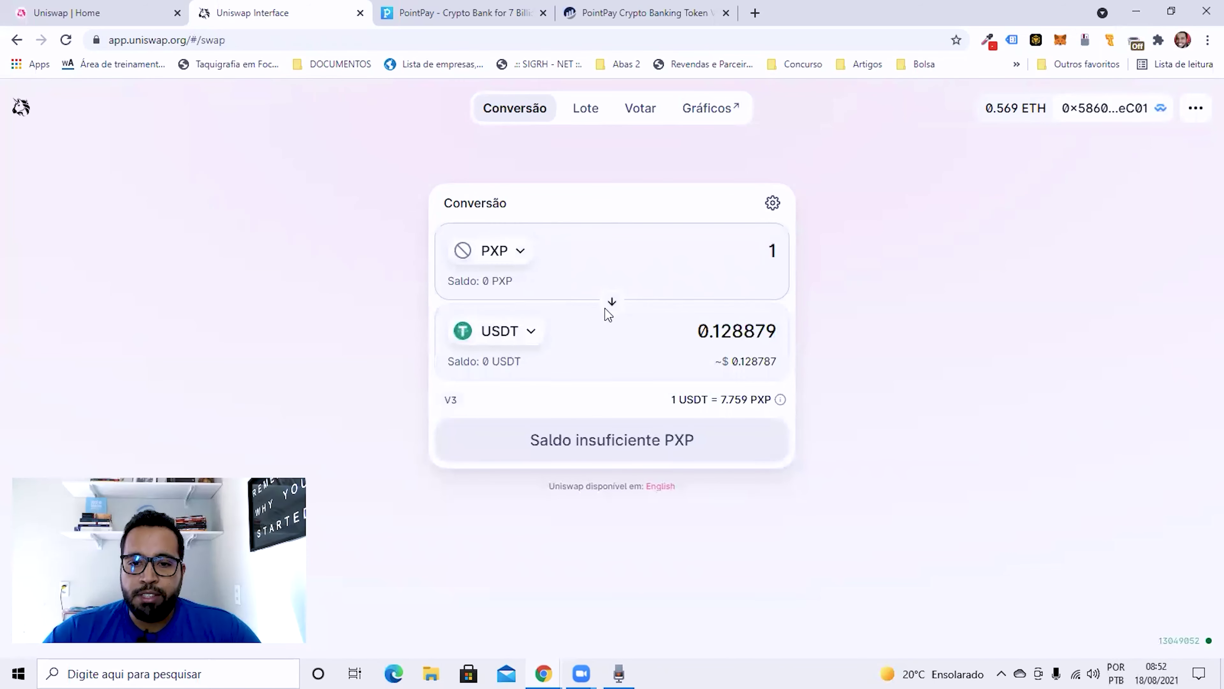
{"action": "left_click", "coordinate": [530, 332]}
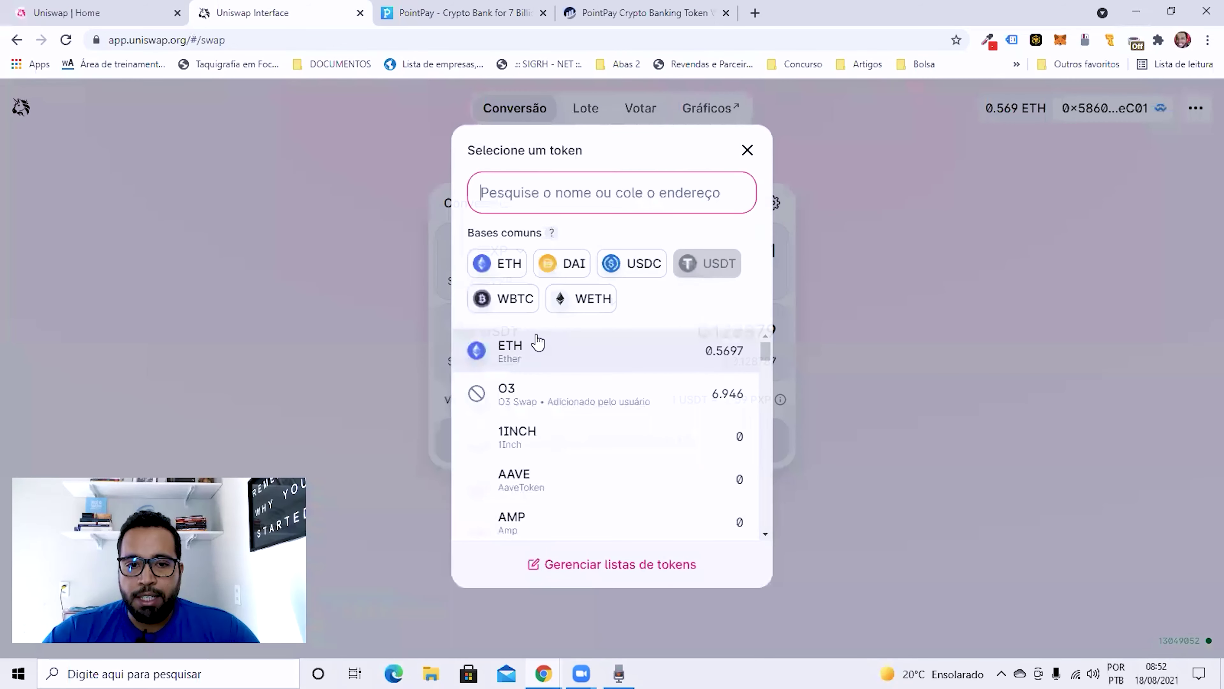
{"action": "left_click", "coordinate": [602, 396]}
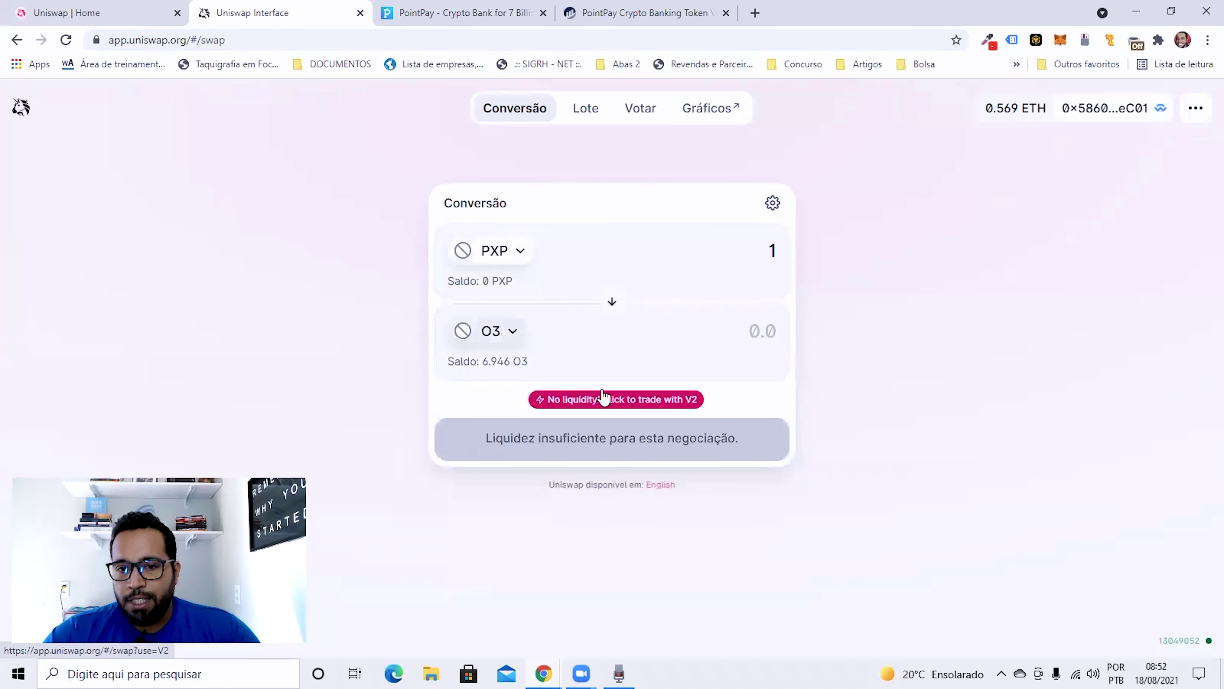
Reverse the pair to convert the maximum O3 balance into PXP and compare the trade on Uniswap V2 and V3, ending on V2
{"action": "left_click", "coordinate": [611, 300]}
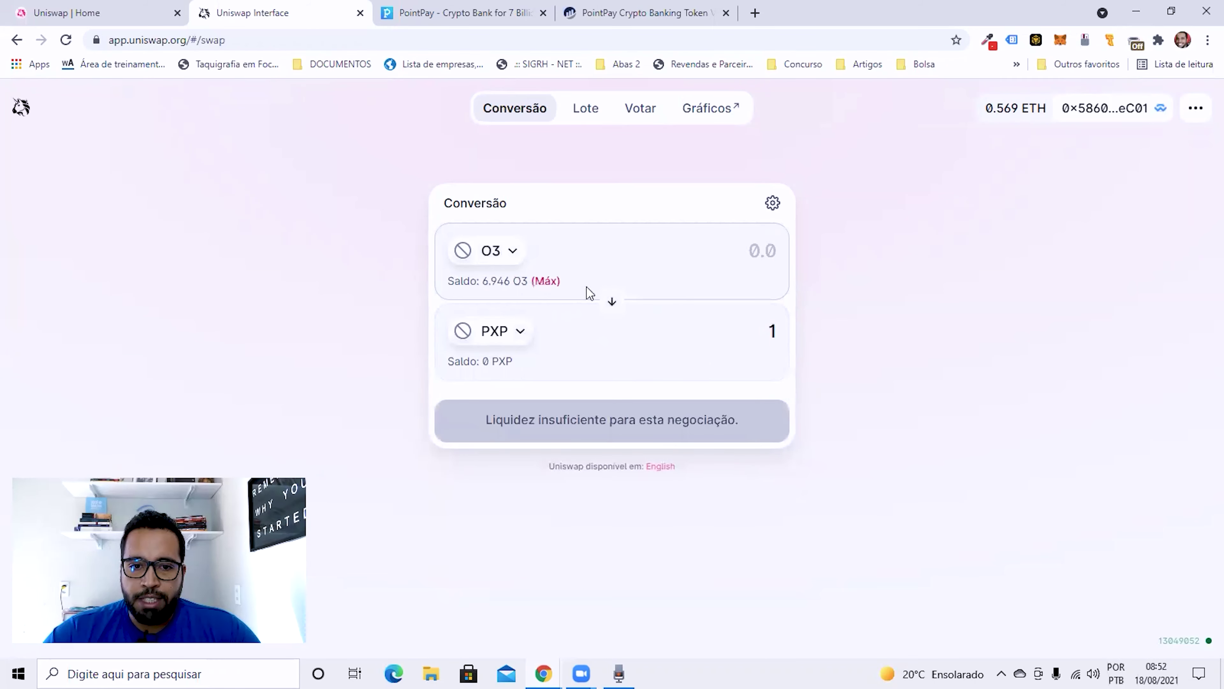
{"action": "left_click", "coordinate": [552, 283]}
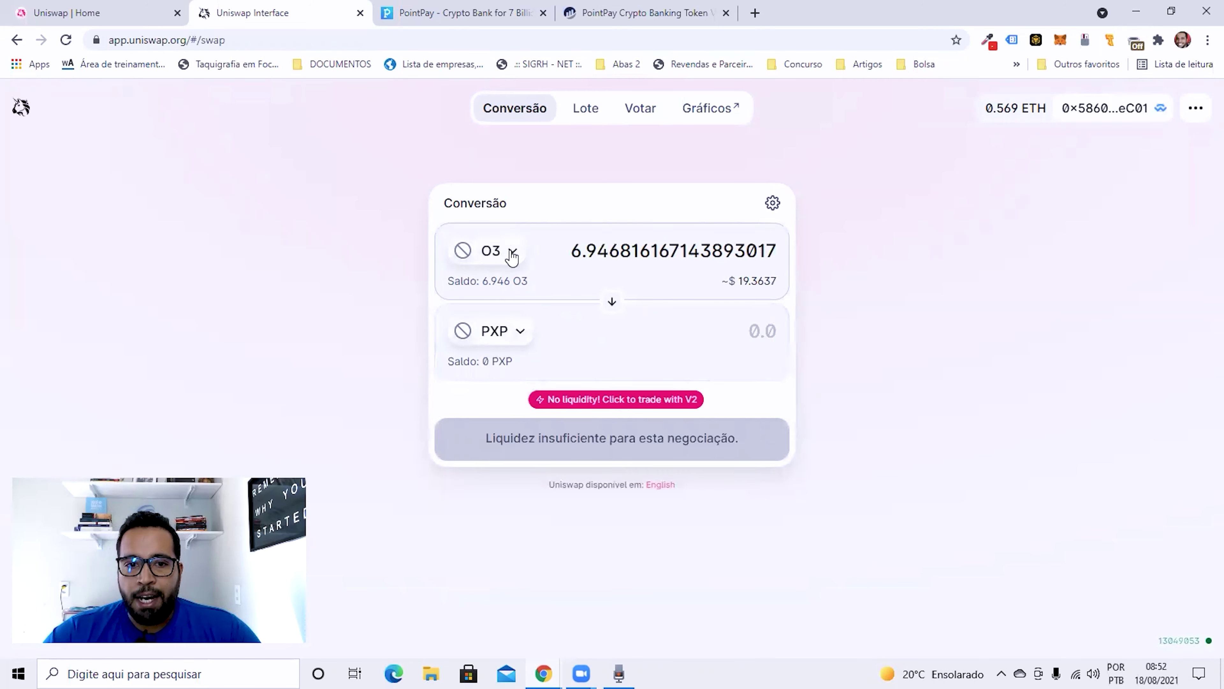
{"action": "left_click", "coordinate": [696, 402]}
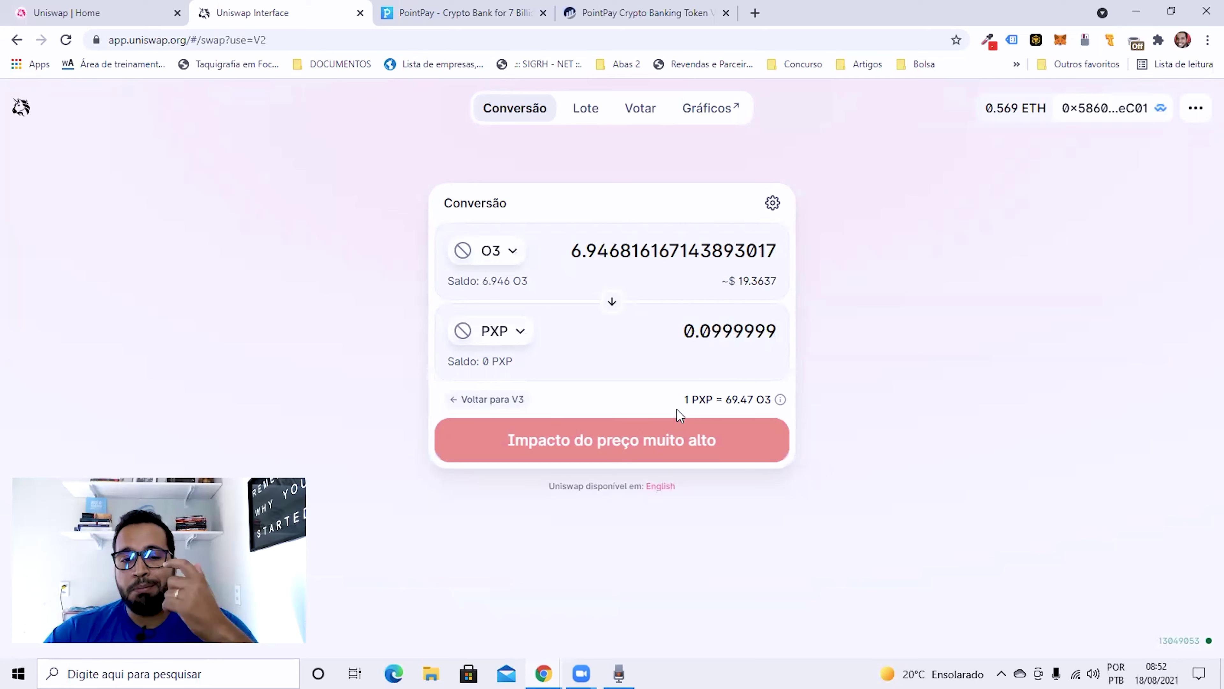
{"action": "left_click", "coordinate": [476, 399]}
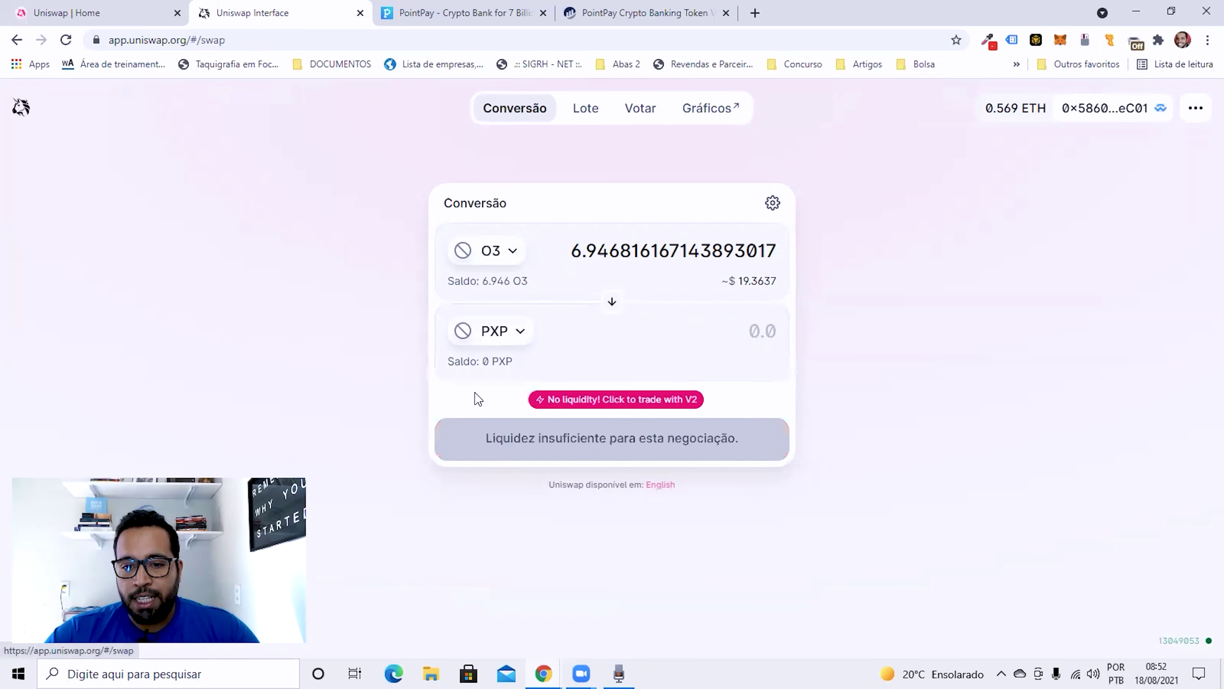
{"action": "left_click", "coordinate": [597, 400]}
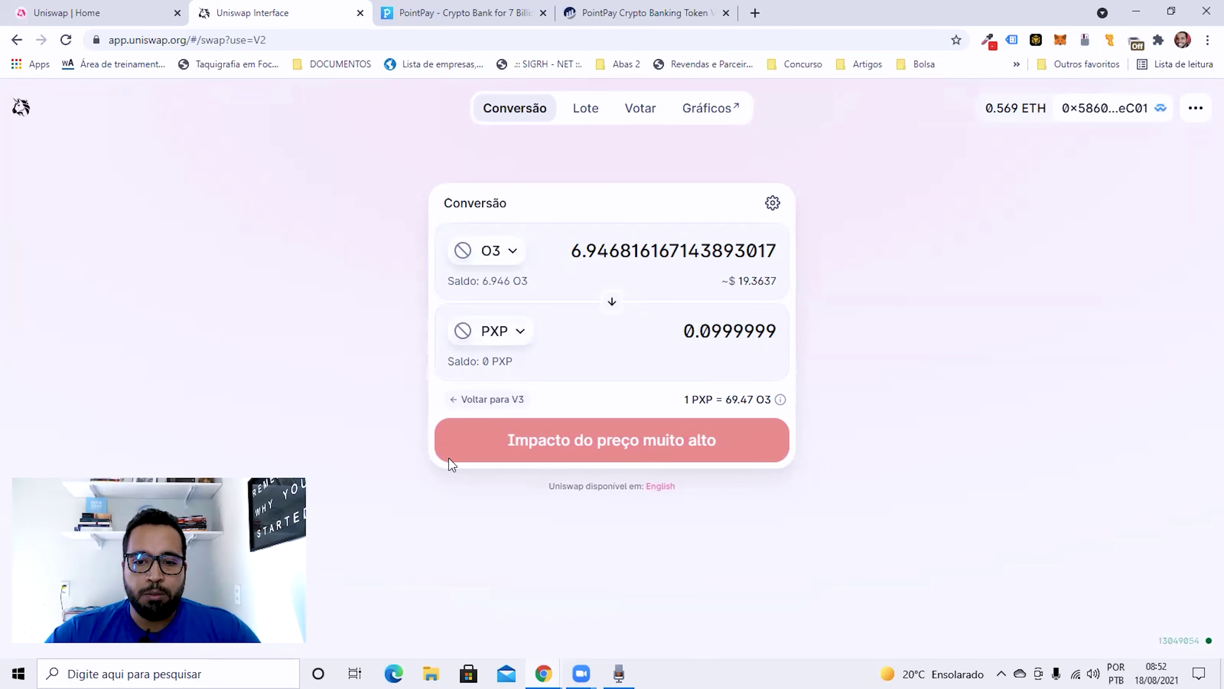
Set up a swap paying with ETH to receive 100 PXP, using Uniswap V3 for the trade
{"action": "left_click", "coordinate": [514, 251]}
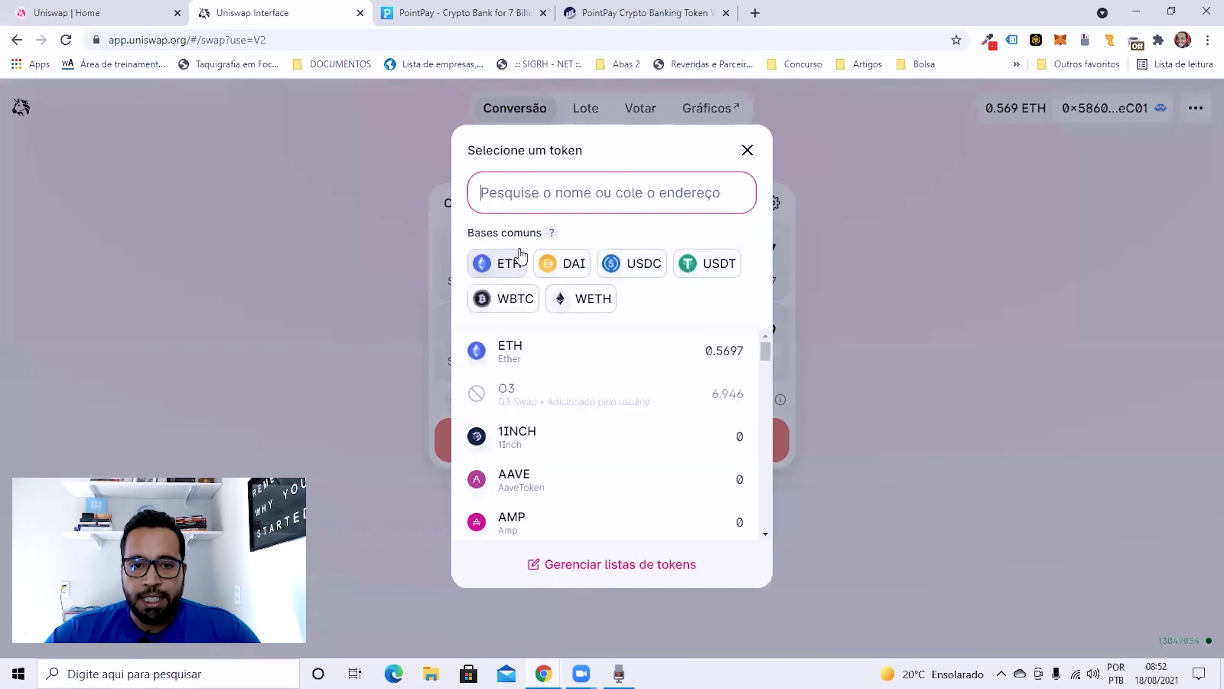
{"action": "left_click", "coordinate": [499, 270]}
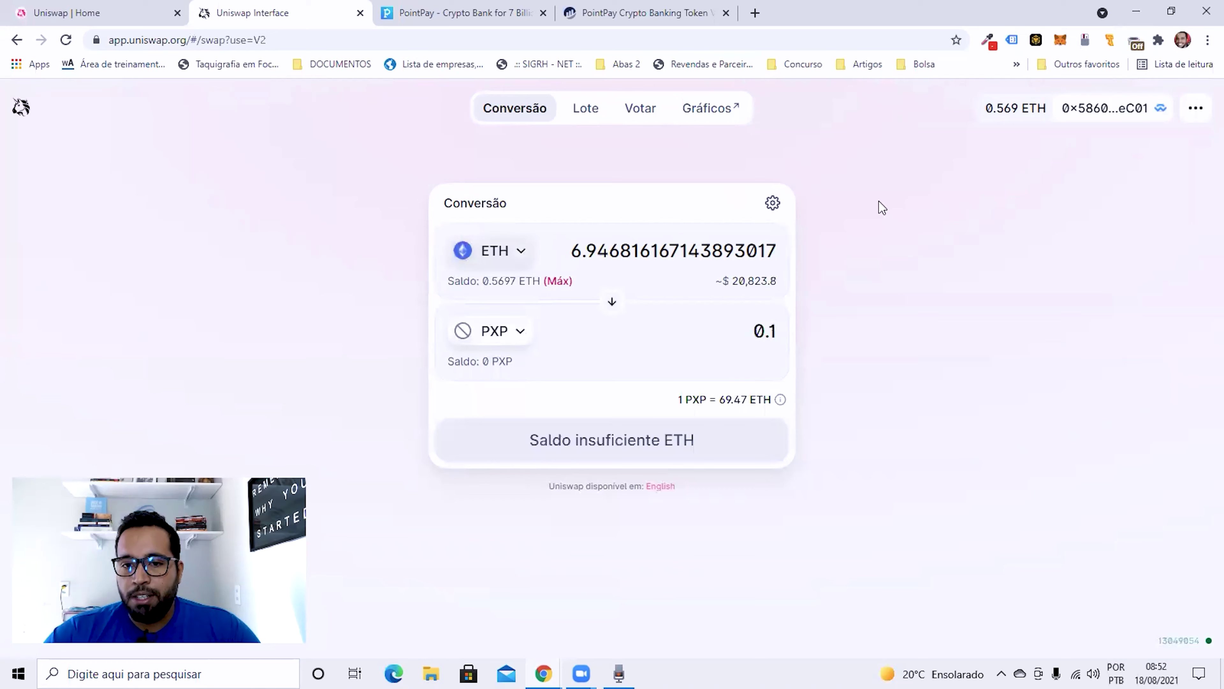
{"action": "left_click_drag", "start_coordinate": [747, 331], "coordinate": [883, 330]}
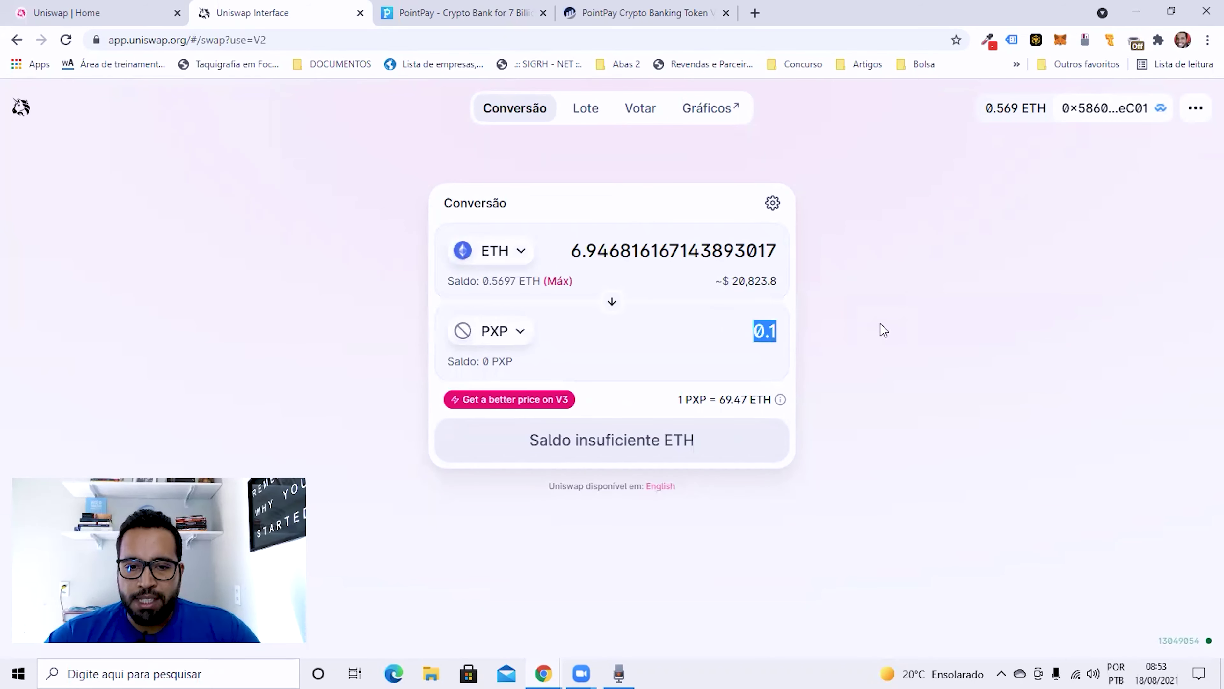
{"action": "type", "text": "100"}
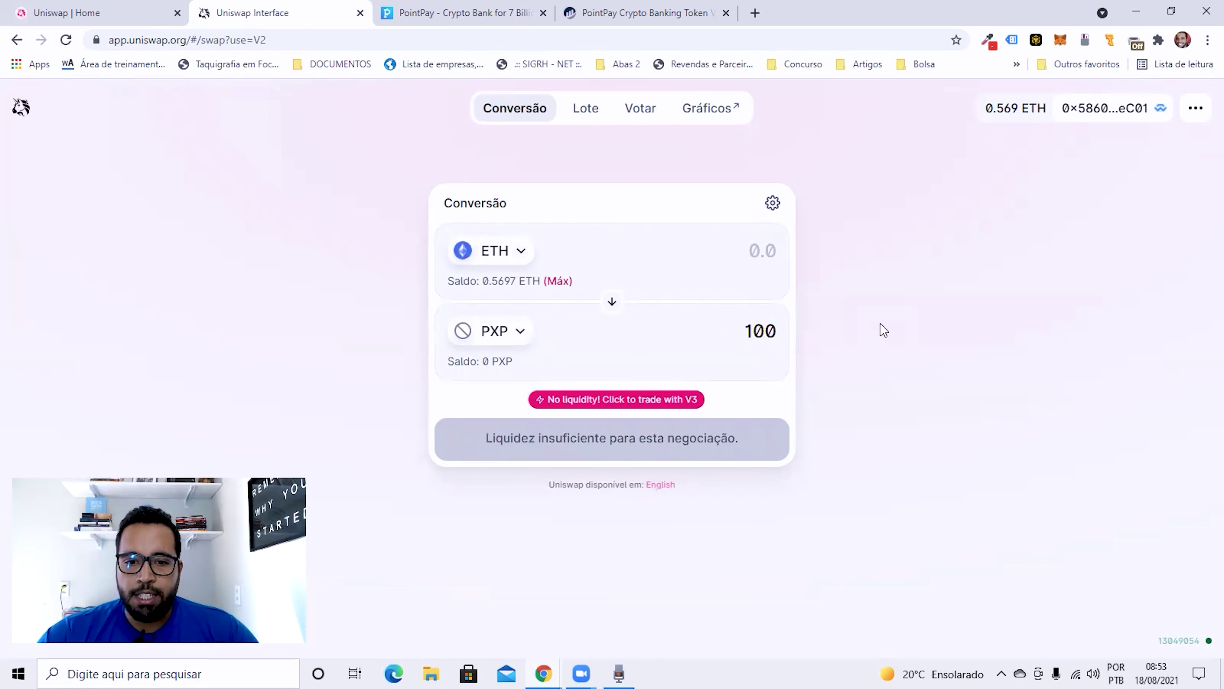
{"action": "left_click", "coordinate": [658, 402]}
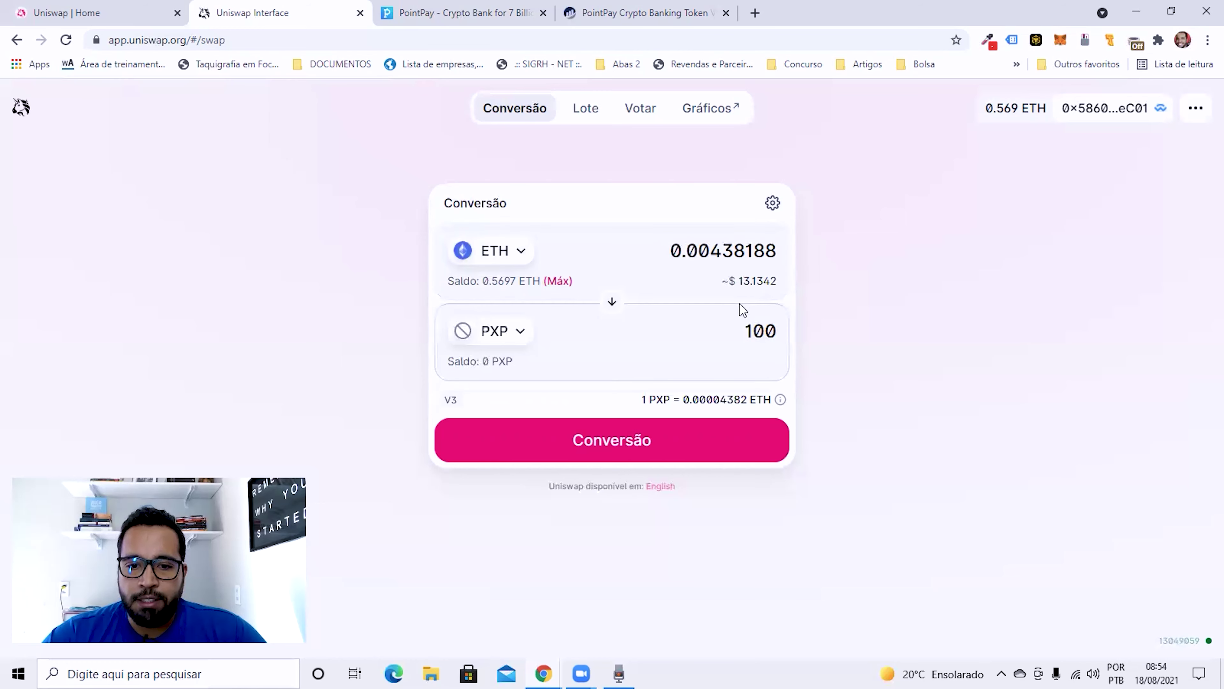
Submit and confirm the conversion of ETH into 100 PXP, and dismiss the dialog waiting for wallet approval
{"action": "left_click", "coordinate": [613, 446]}
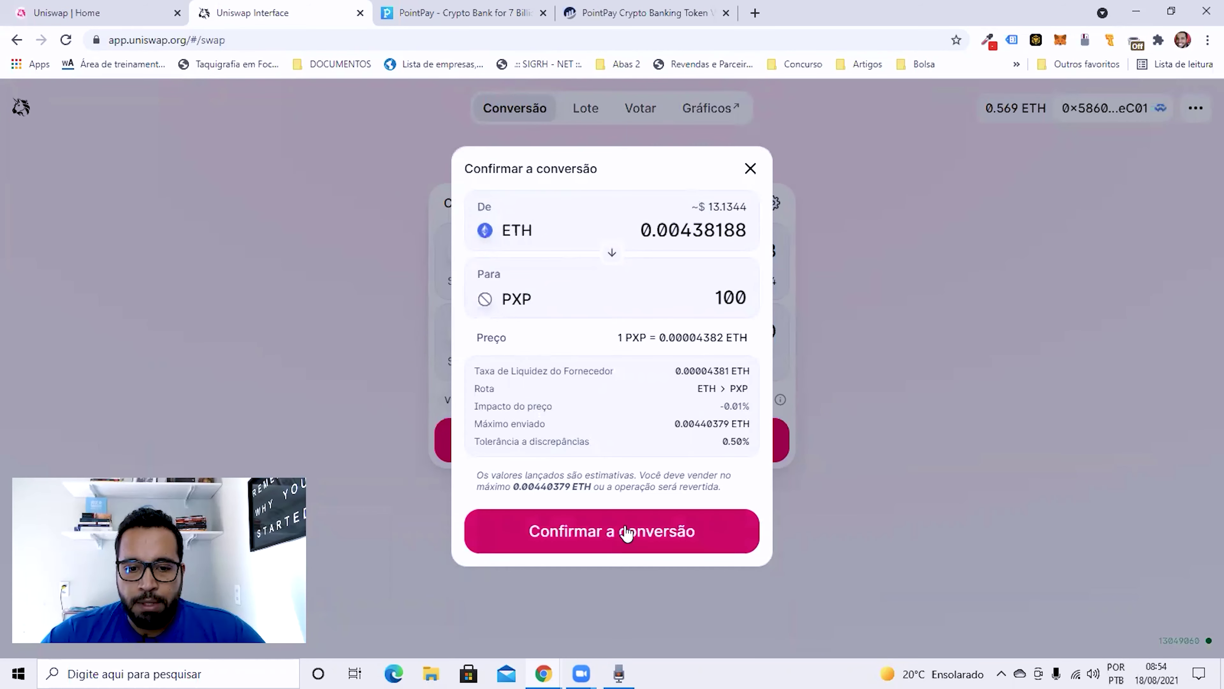
{"action": "left_click", "coordinate": [659, 532]}
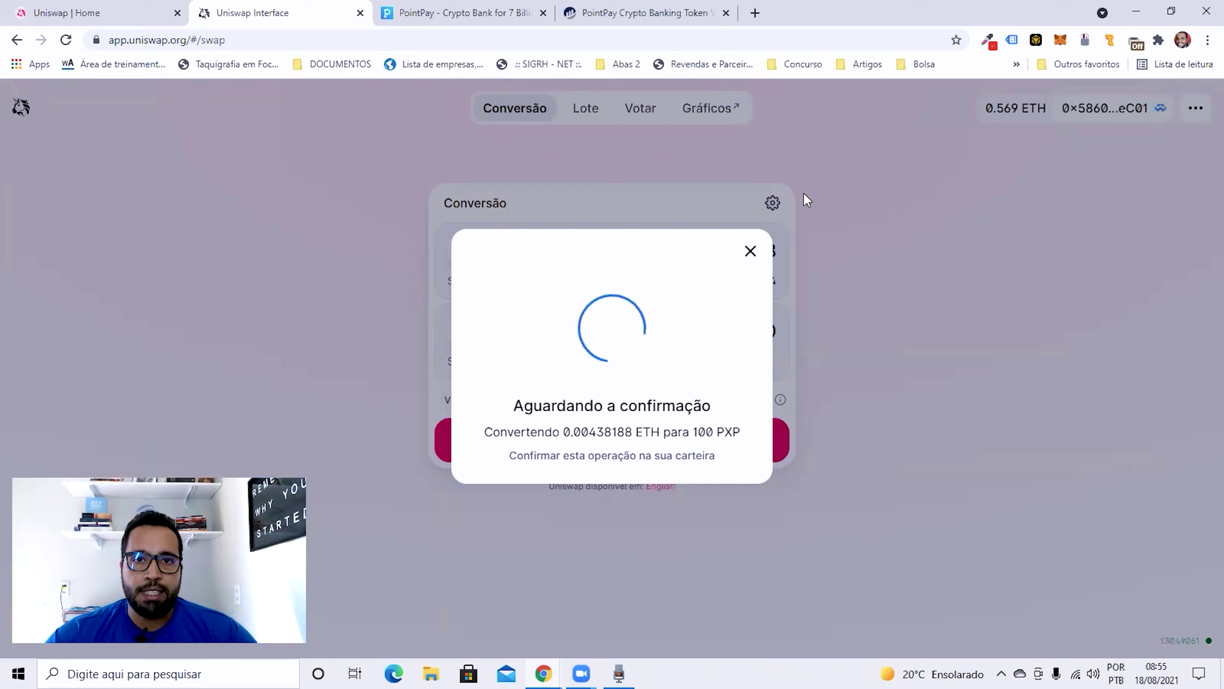
{"action": "left_click", "coordinate": [750, 252]}
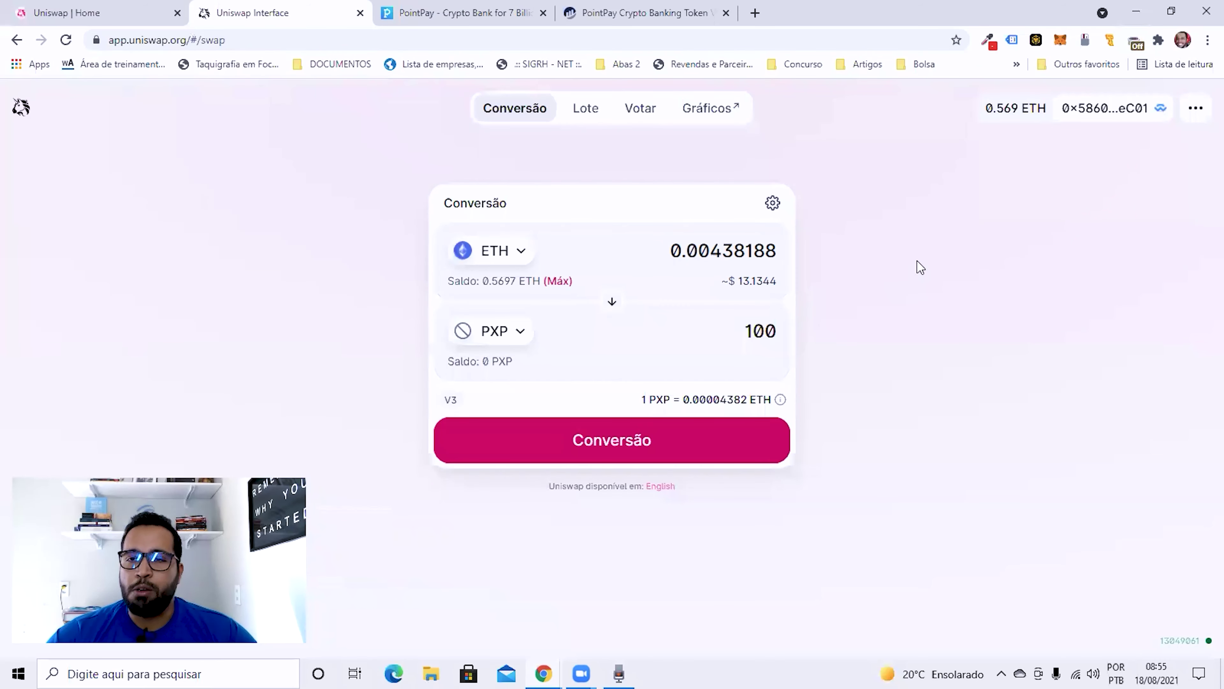